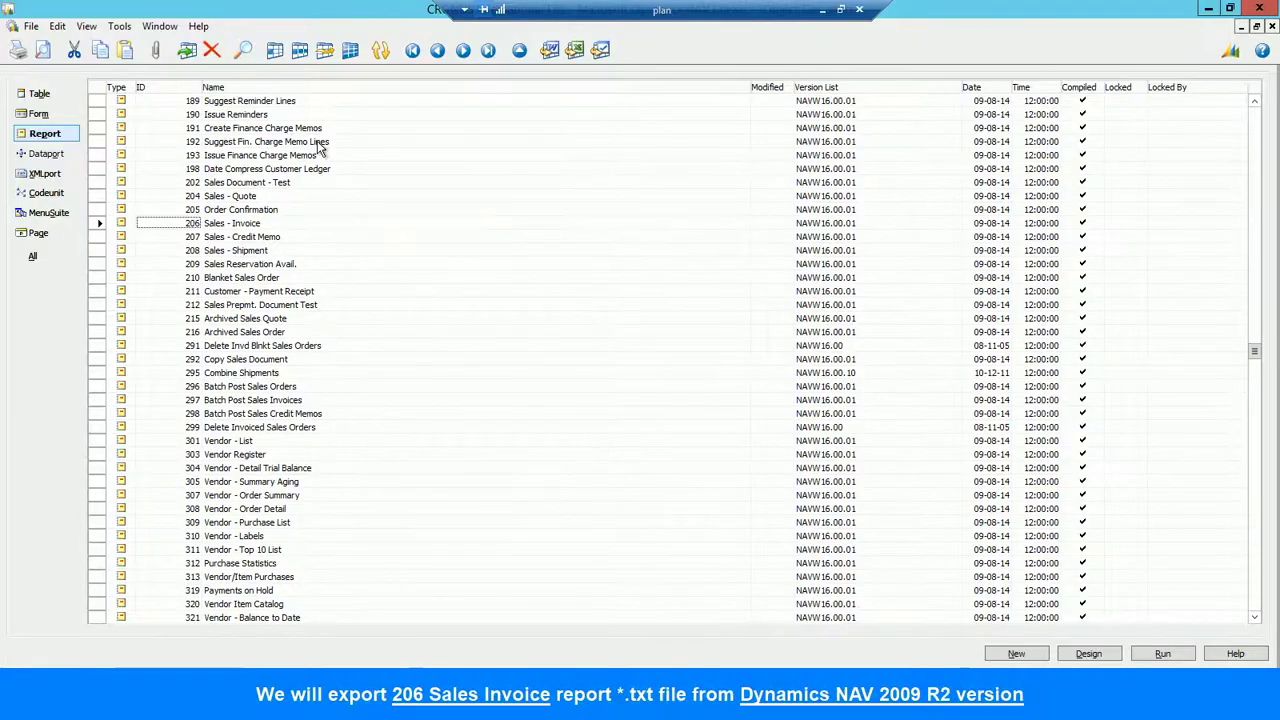
left_click(198, 26)
left_click(290, 122)
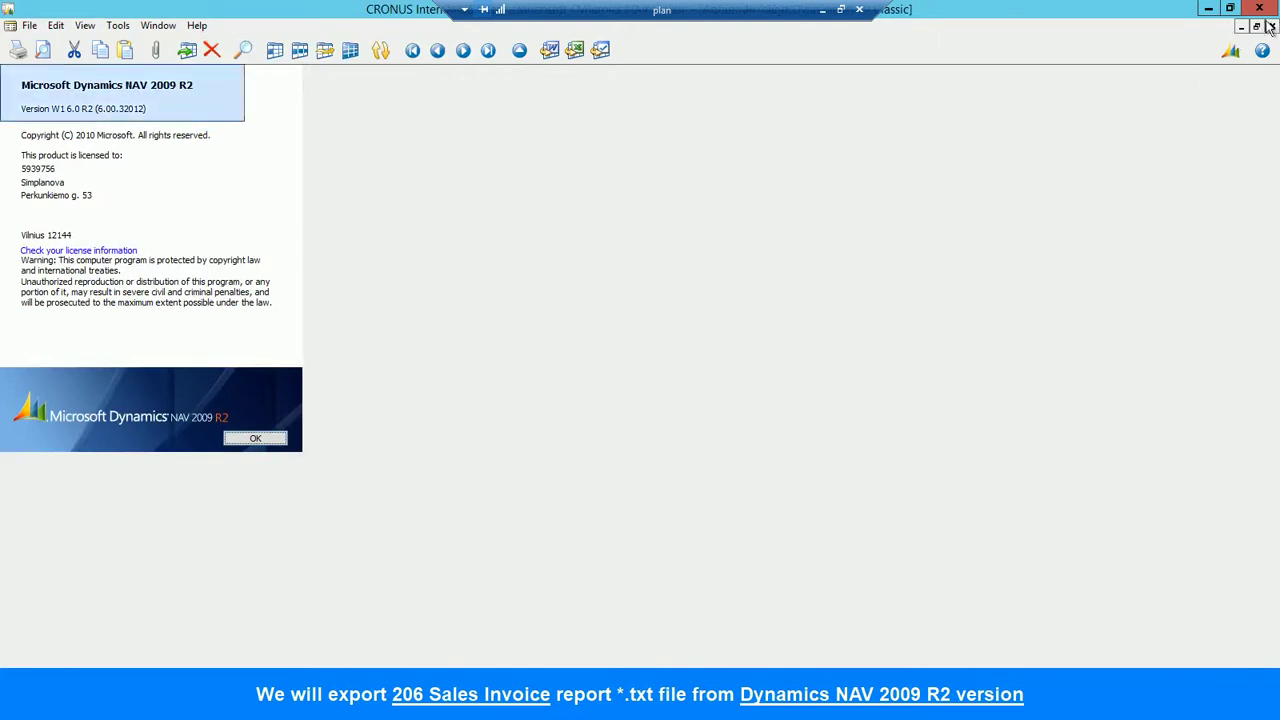
key("Return")
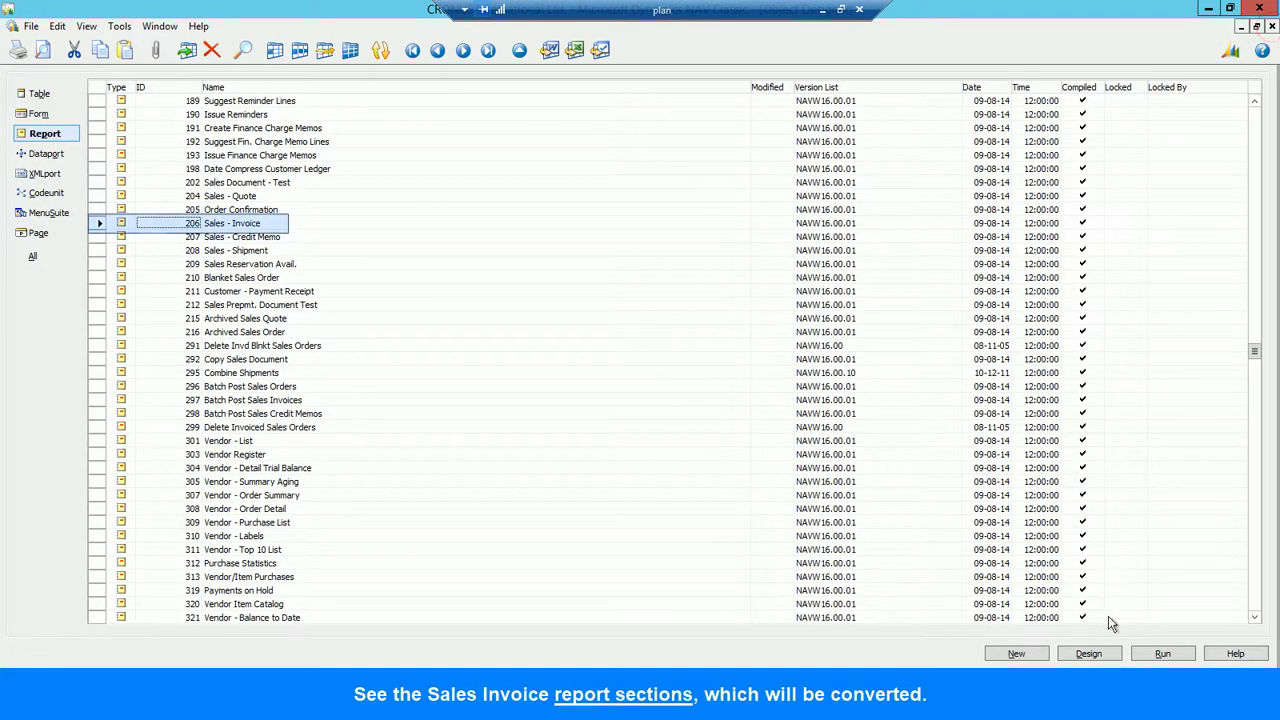
left_click(1090, 653)
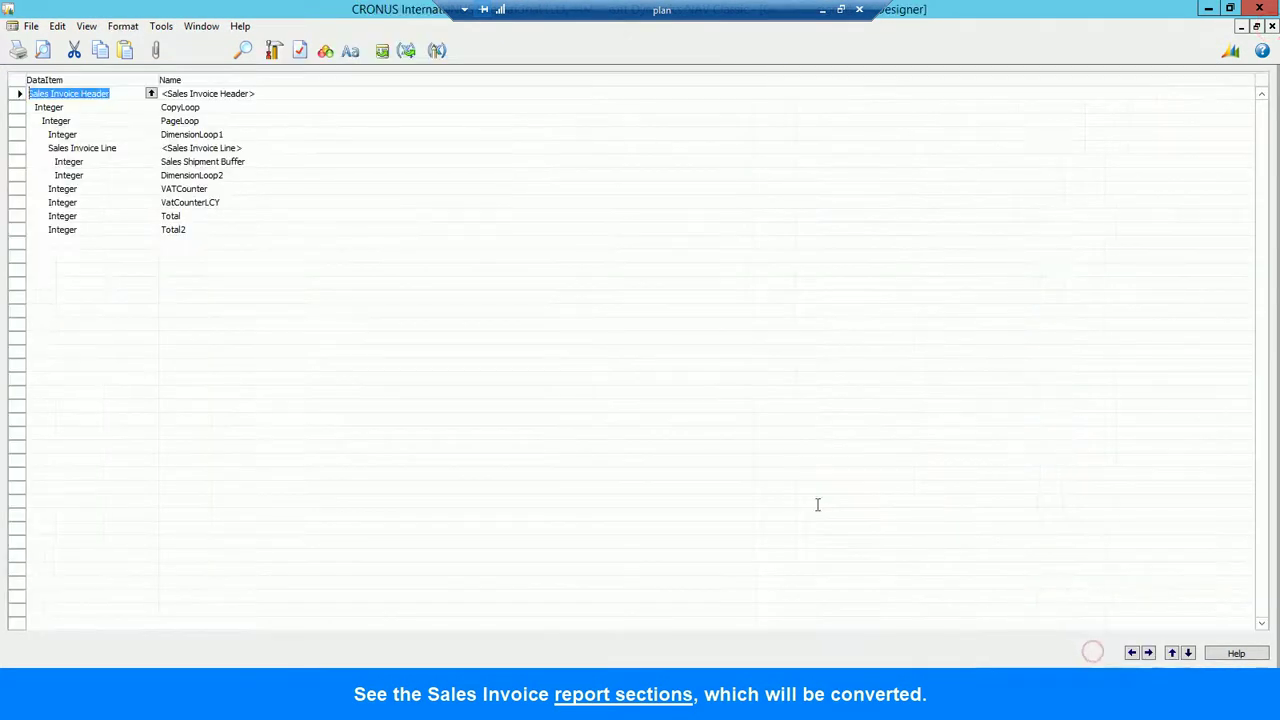
left_click(86, 26)
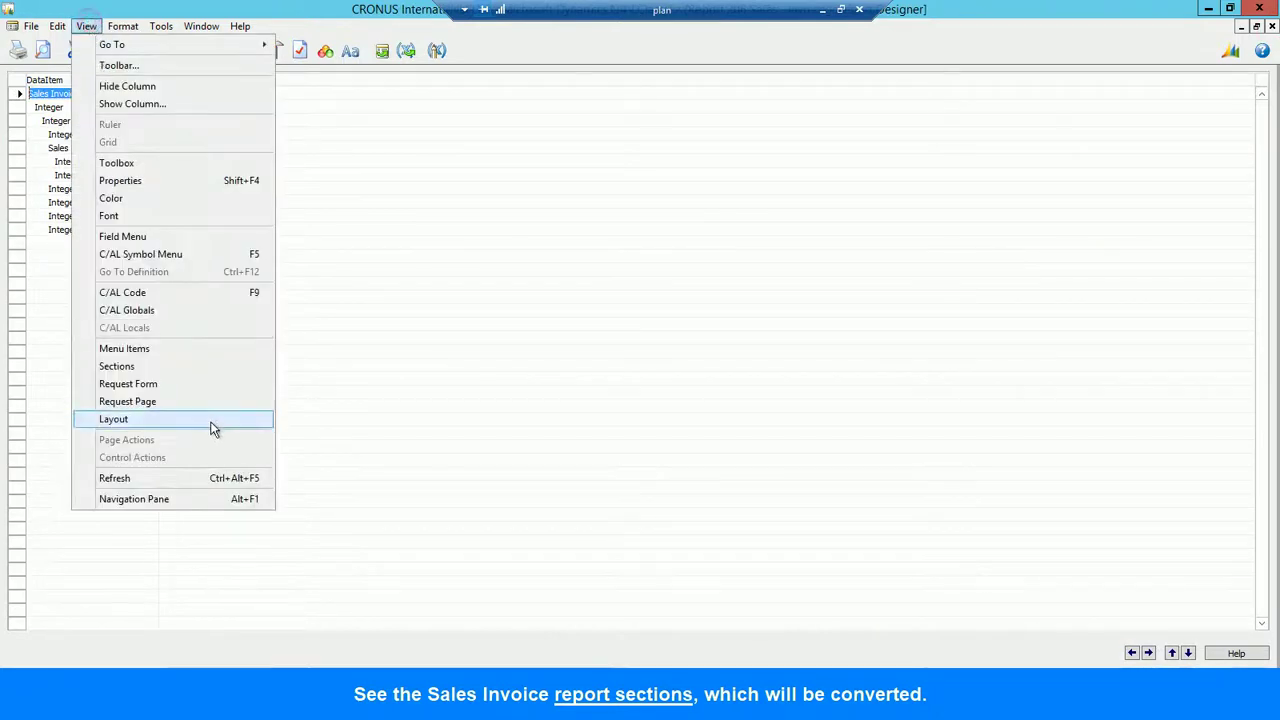
left_click(133, 367)
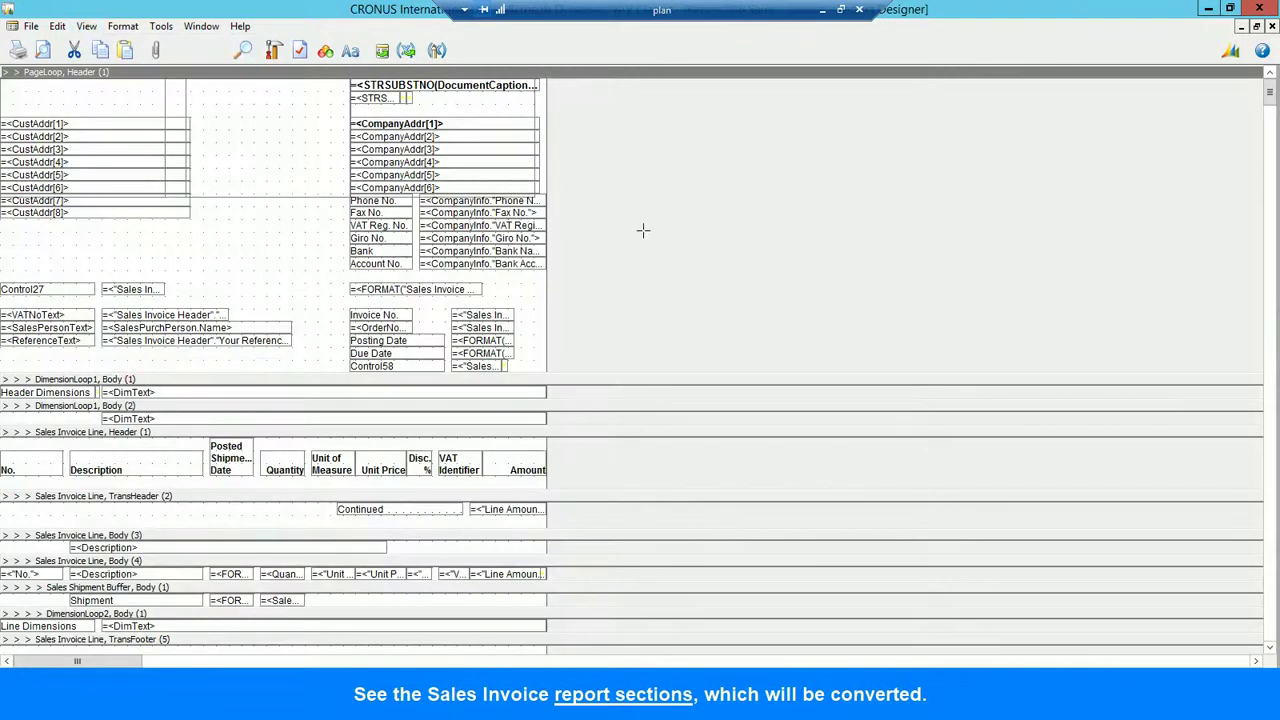
scroll(643, 230, "down", 10)
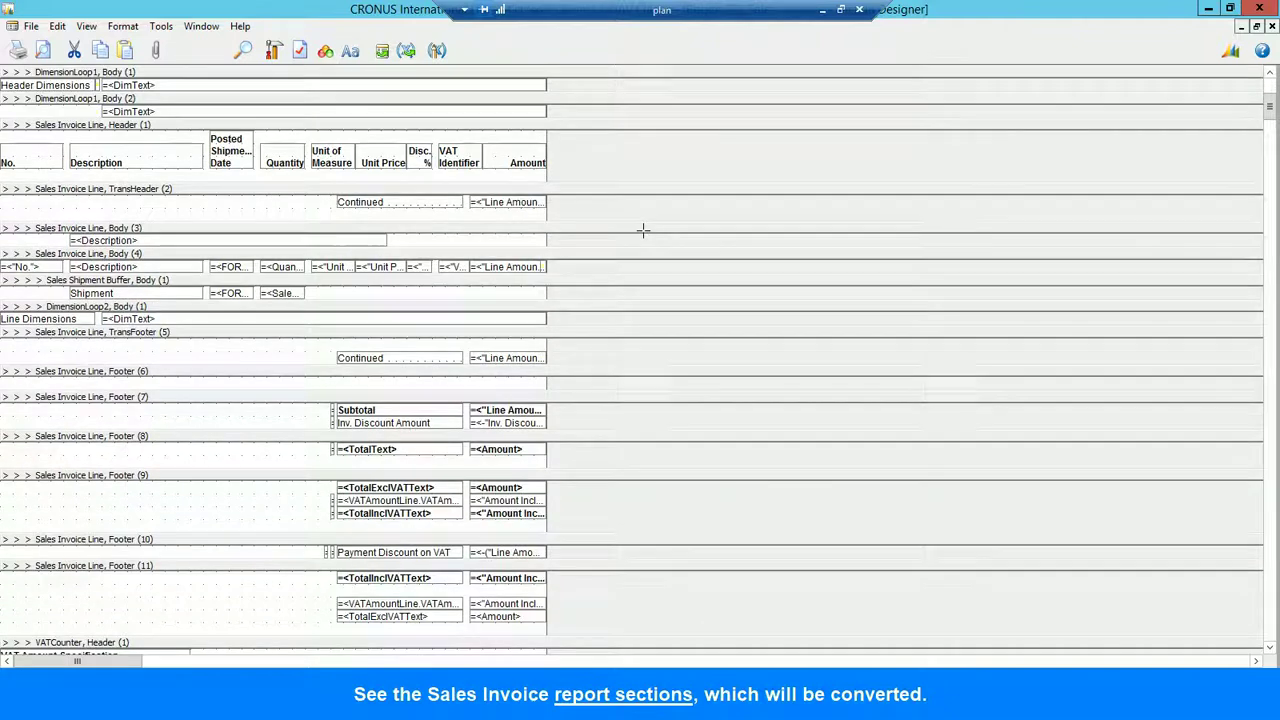
scroll(643, 230, "down", 10)
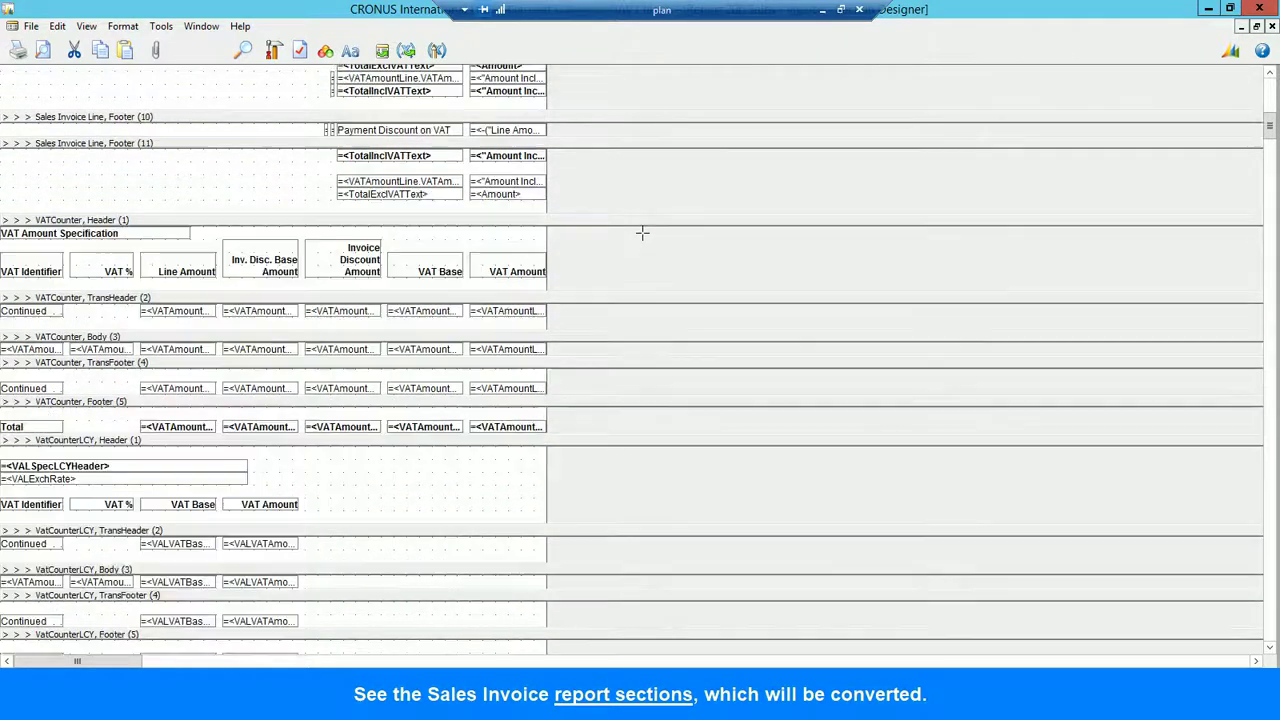
scroll(643, 233, "down", 5)
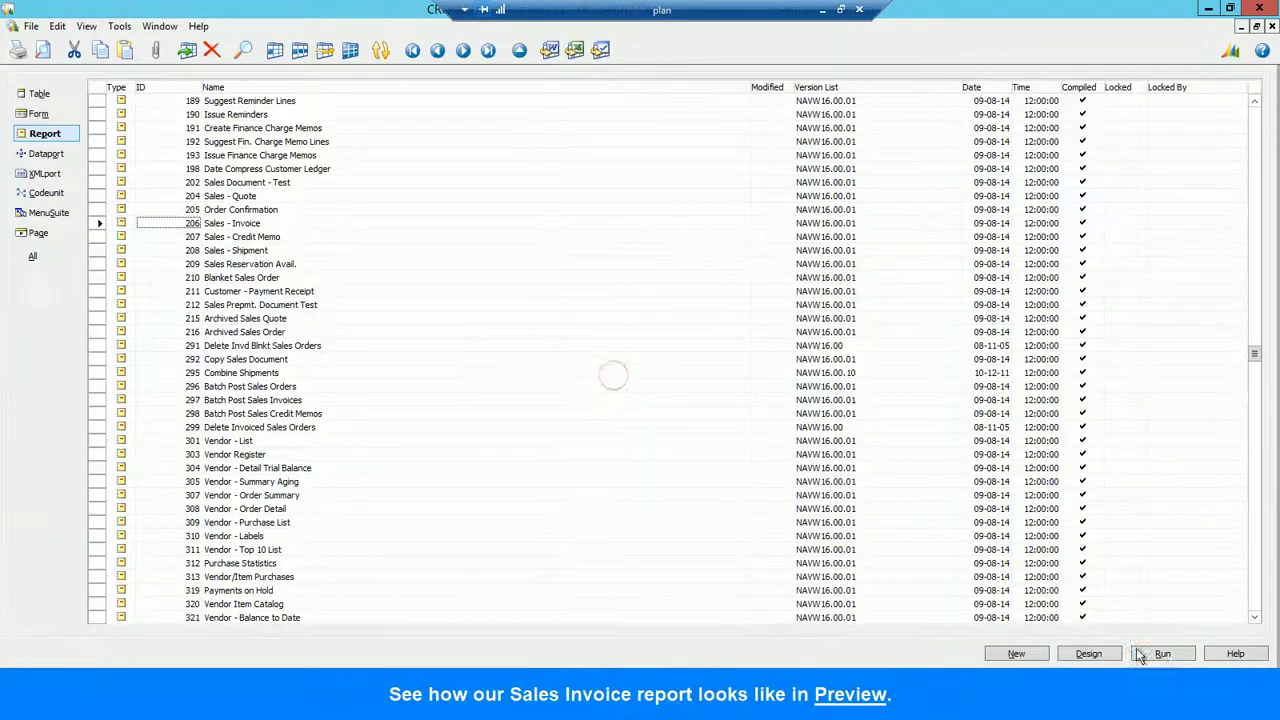
left_click(1168, 656)
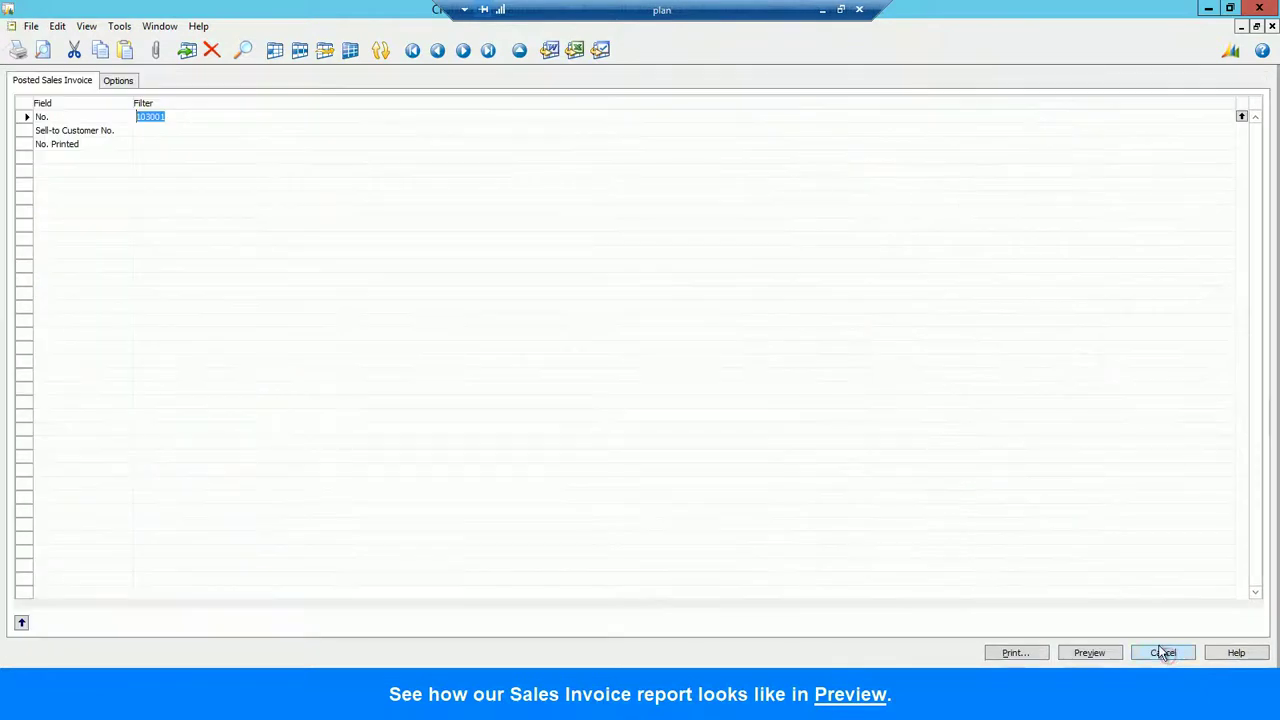
left_click(1090, 656)
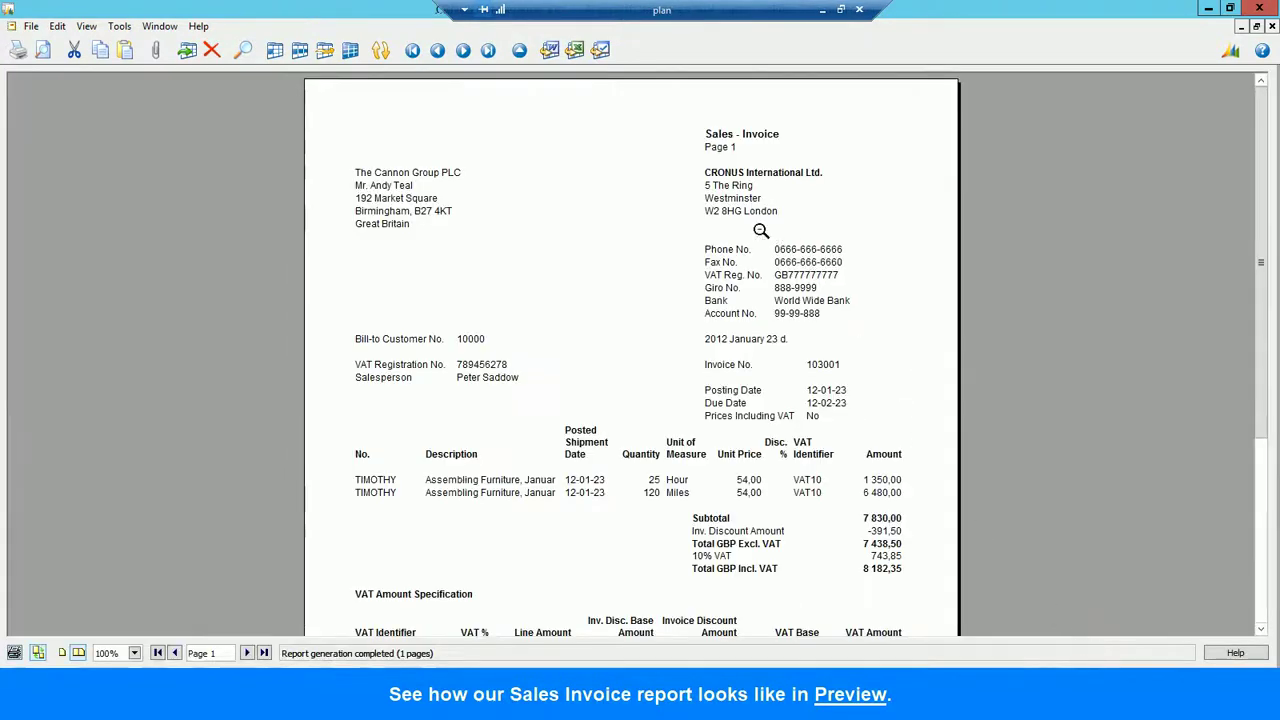
left_click(622, 179)
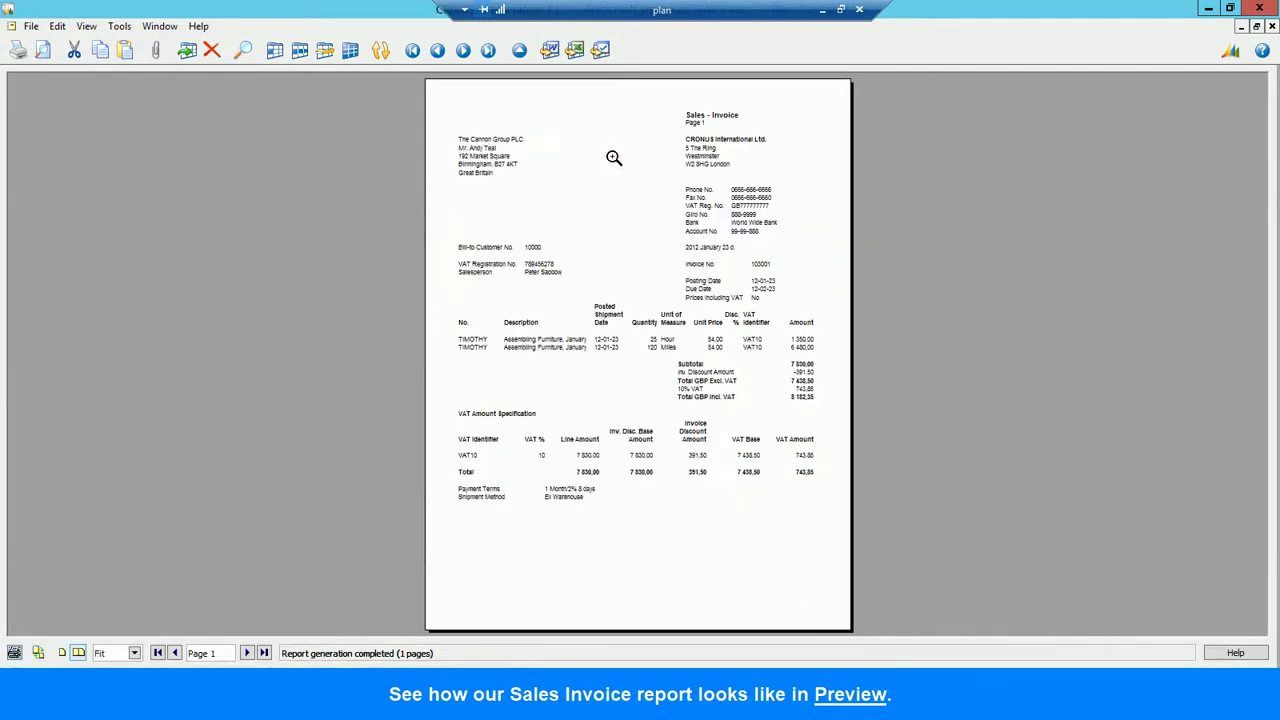
left_click(612, 158)
scroll(613, 165, "down", 5)
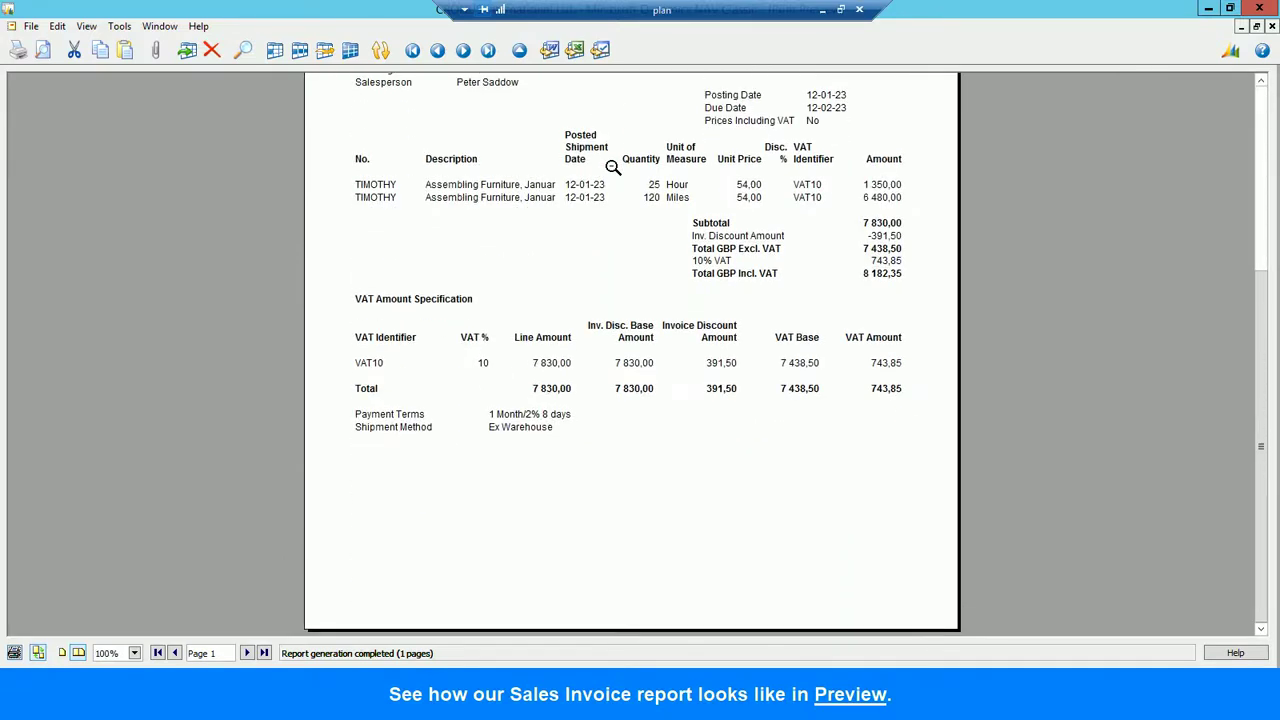
scroll(613, 167, "up", 2)
scroll(613, 167, "up", 3)
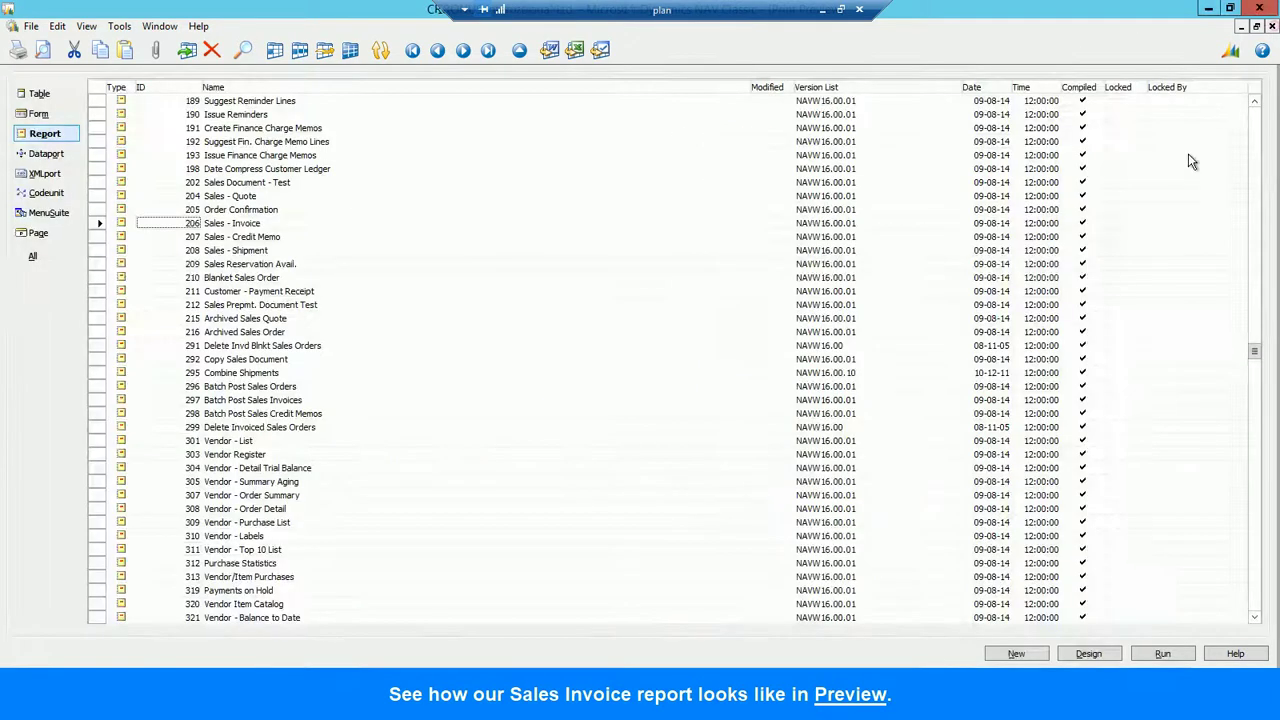
left_click(1272, 27)
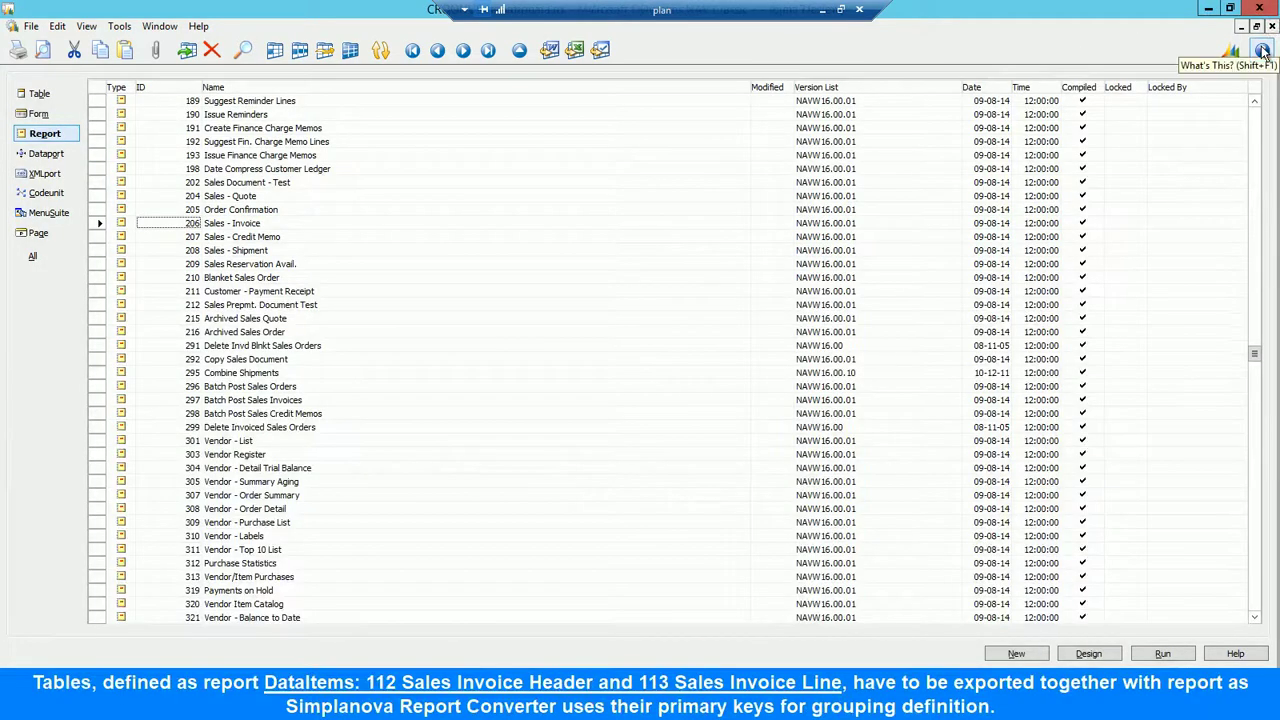
In the table list, find table 112 and select tables 112 Sales Invoice Header and 113 Sales Invoice Line
left_click(38, 94)
left_click(178, 215)
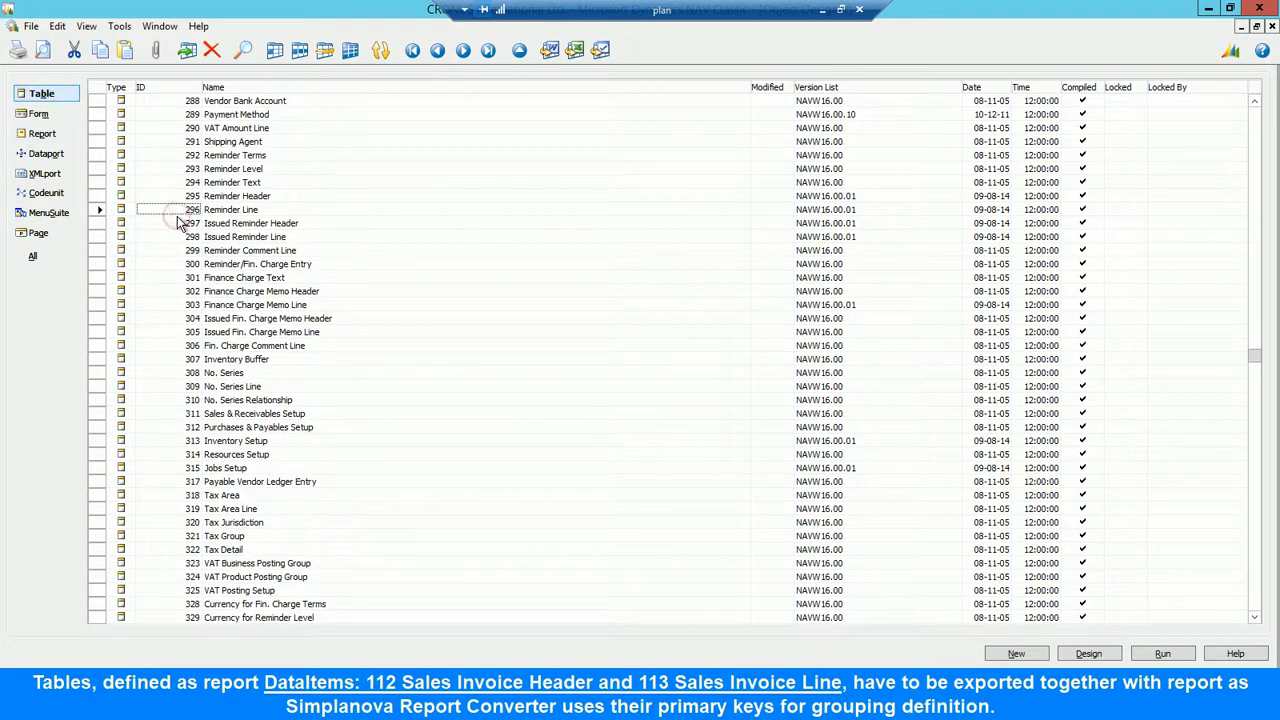
key("ctrl+f")
type("112")
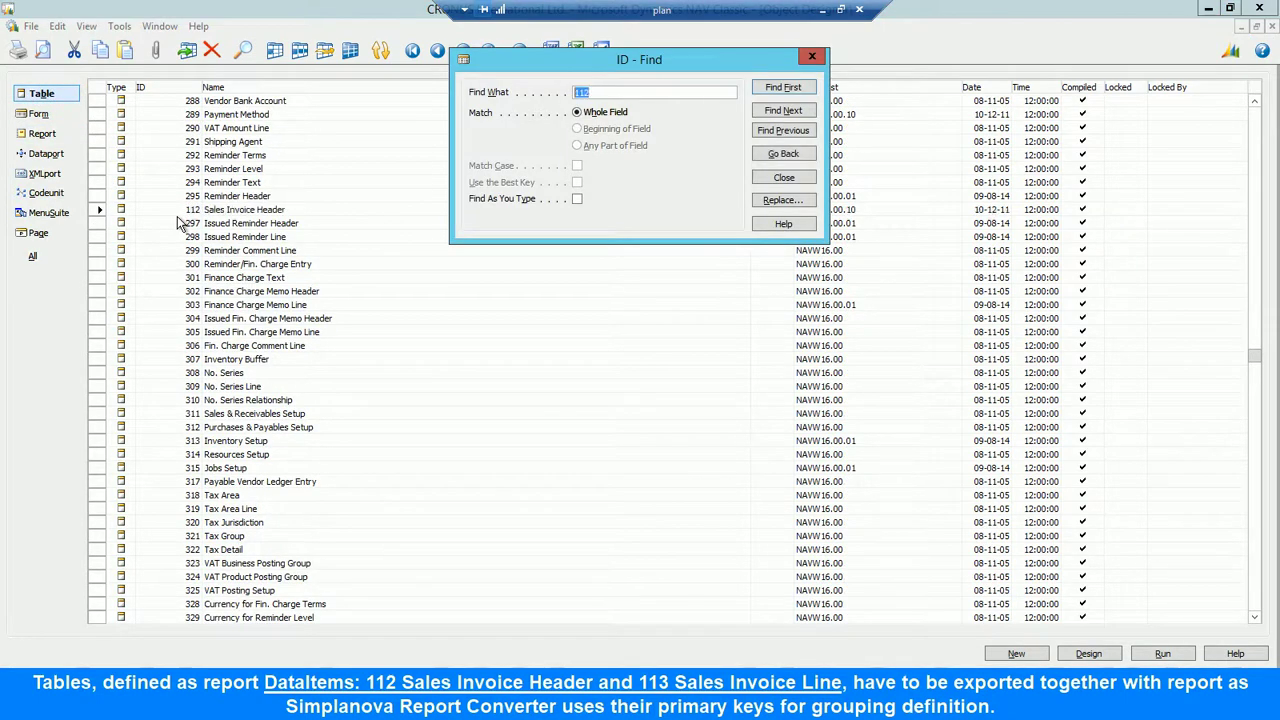
key("Return")
key("Escape")
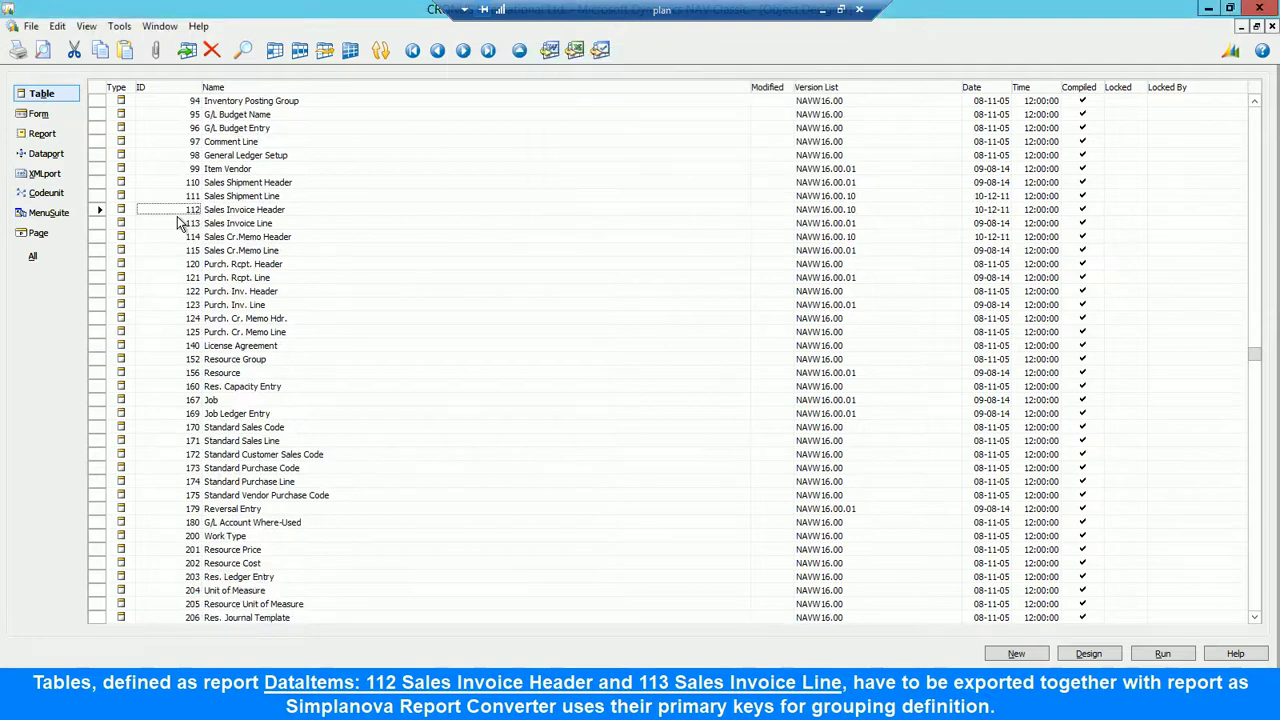
left_click(99, 223, "shift")
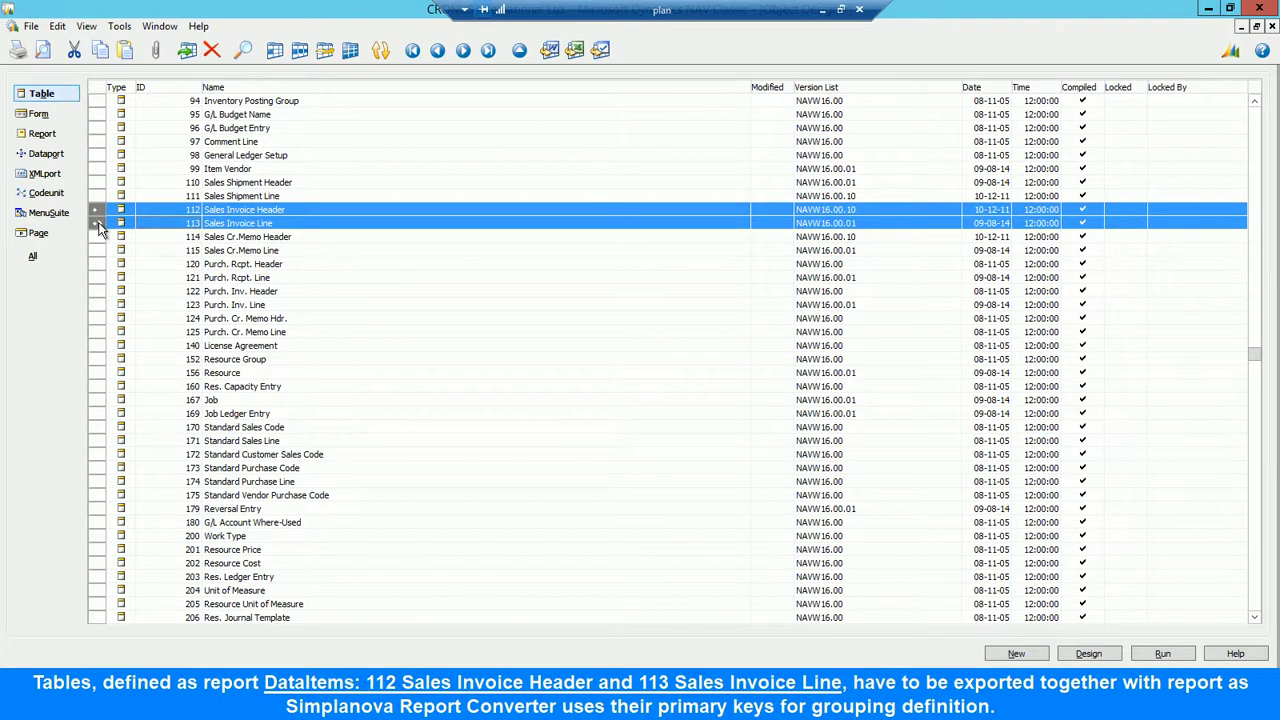
left_click(161, 266)
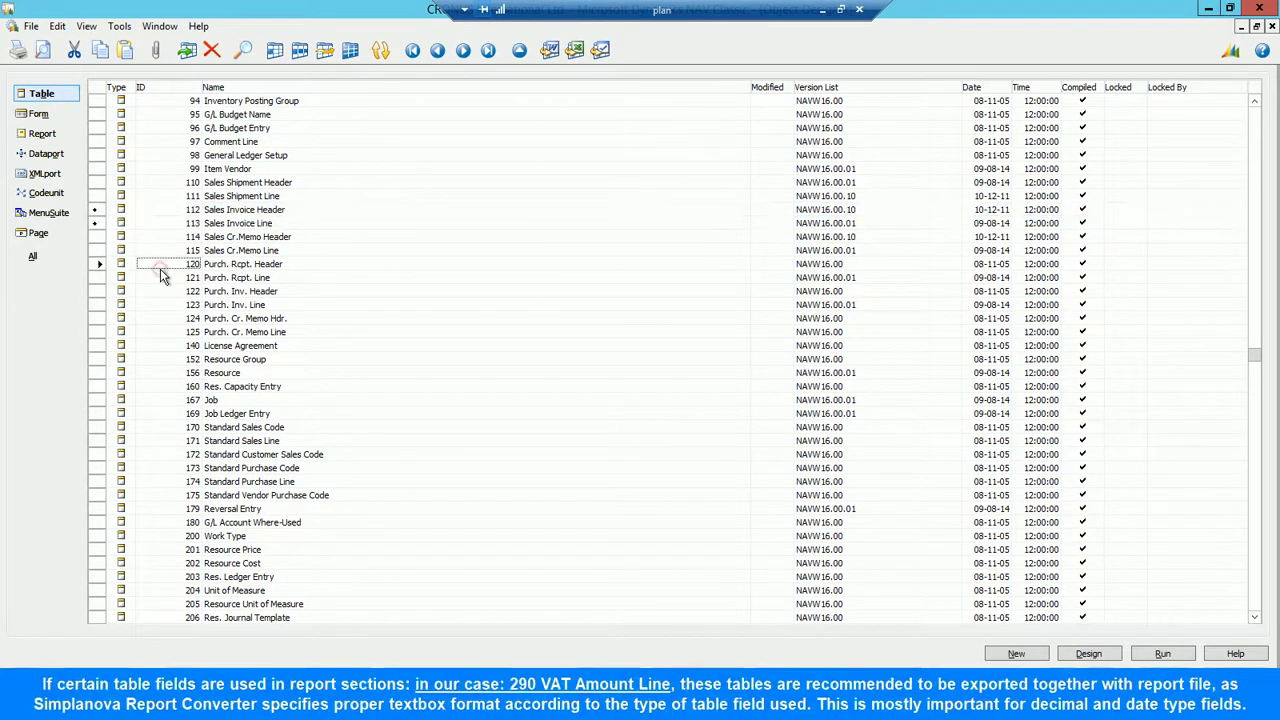
Find table 290 VAT Amount Line and mark it for export
key("ctrl+f")
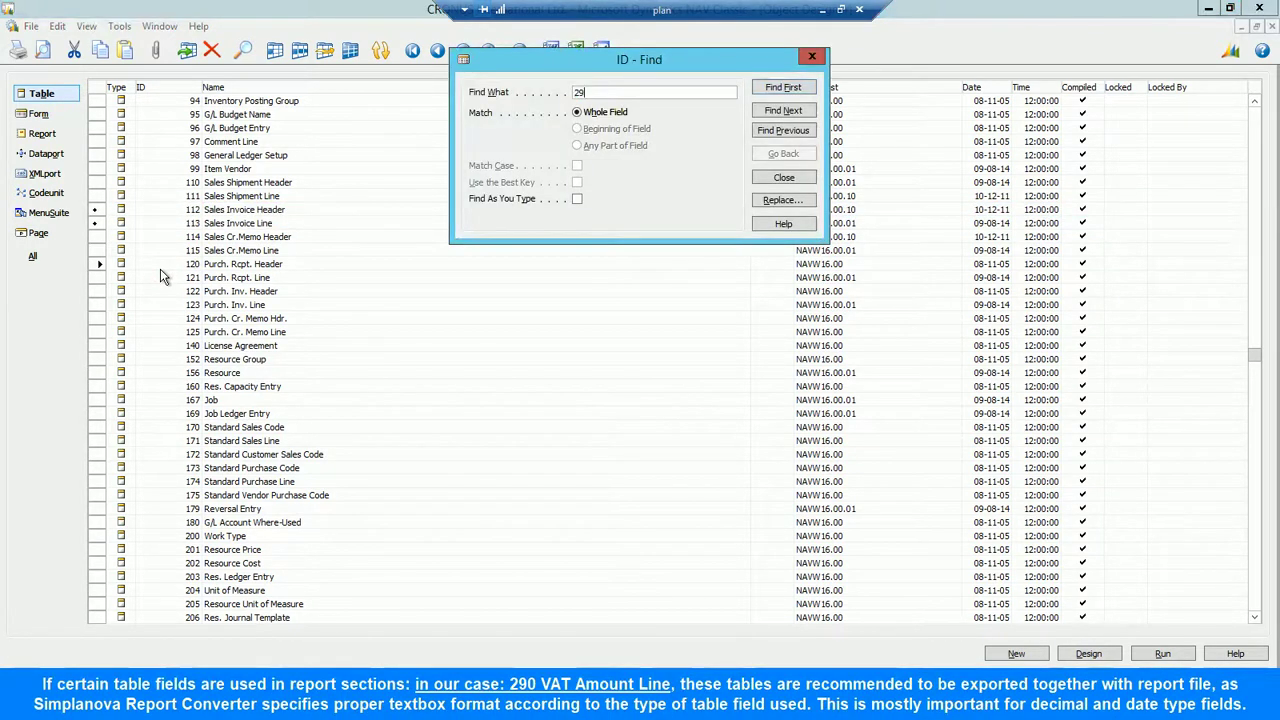
type("290")
key("Return")
key("Escape")
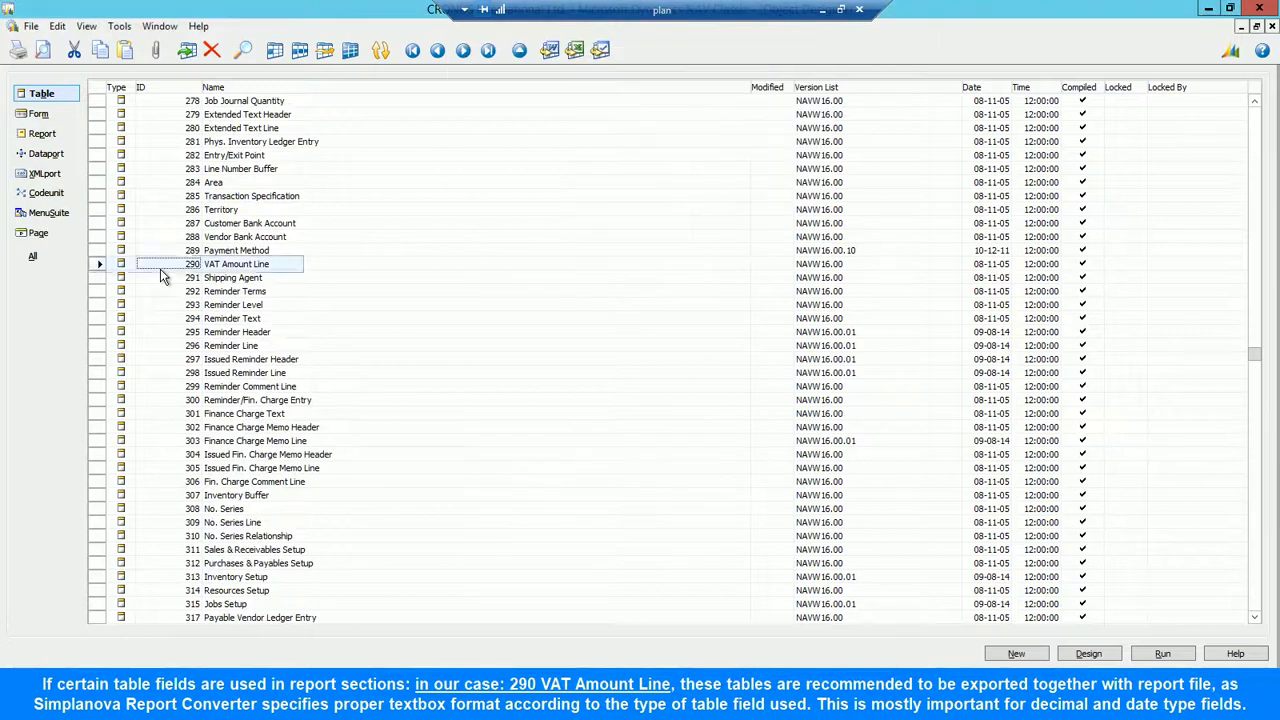
key("ctrl+F1")
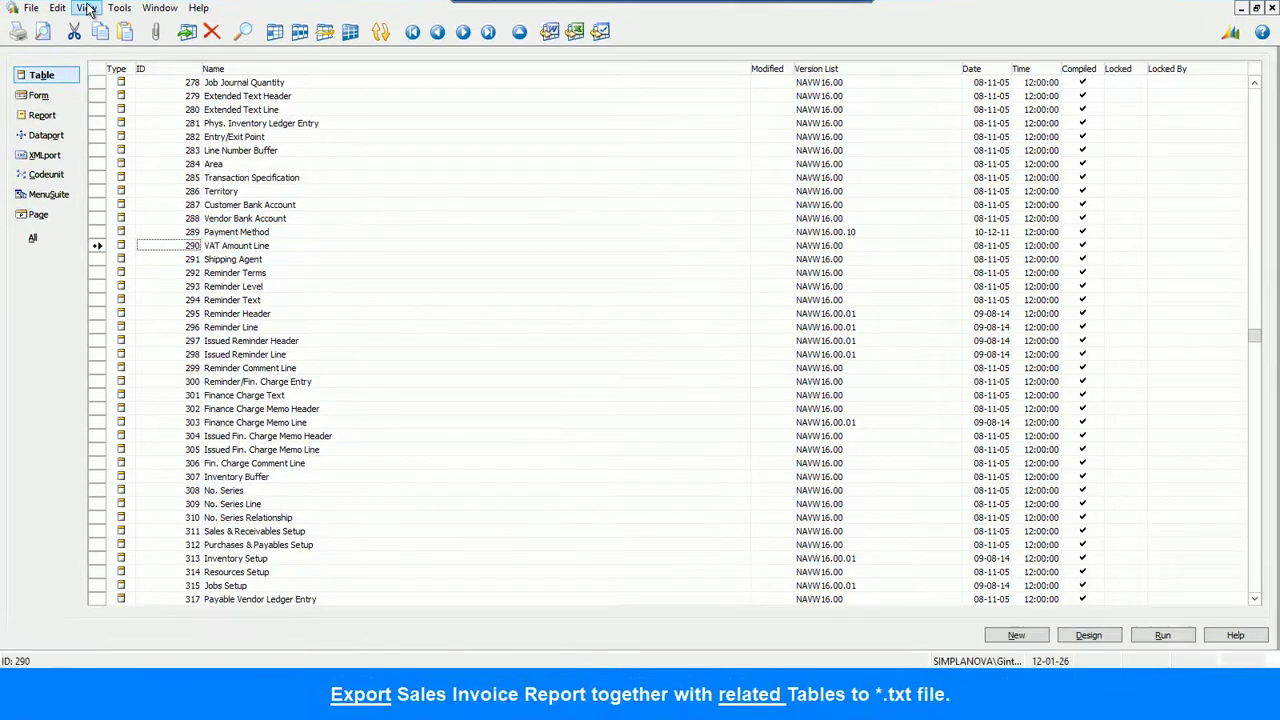
Show only marked objects of all types and select all four listed objects
left_click(86, 26)
left_click(122, 103)
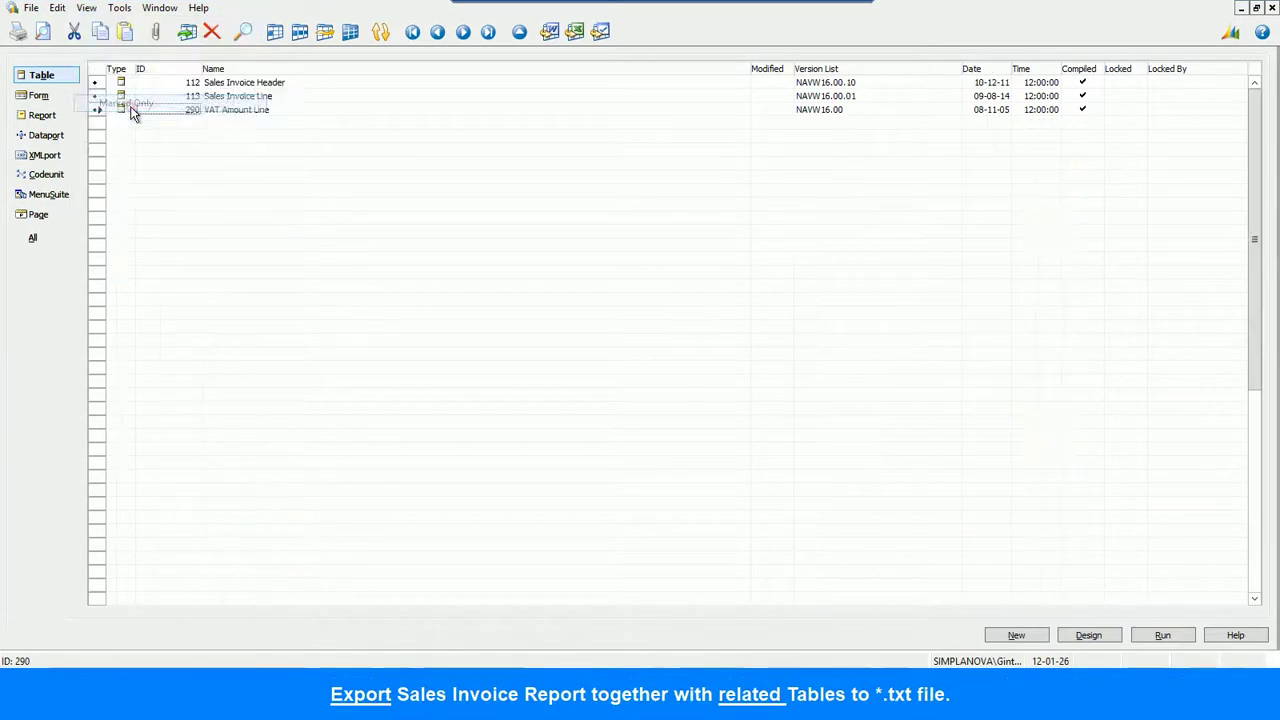
left_click(38, 239)
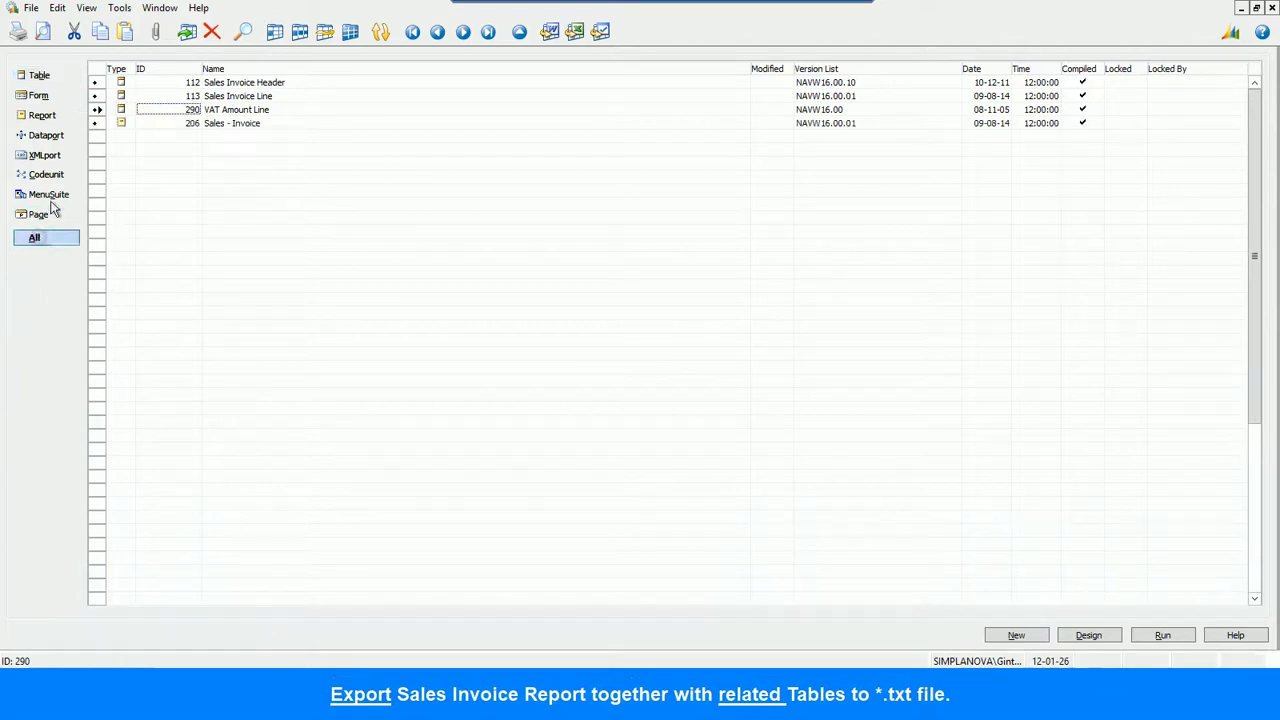
left_click(93, 70)
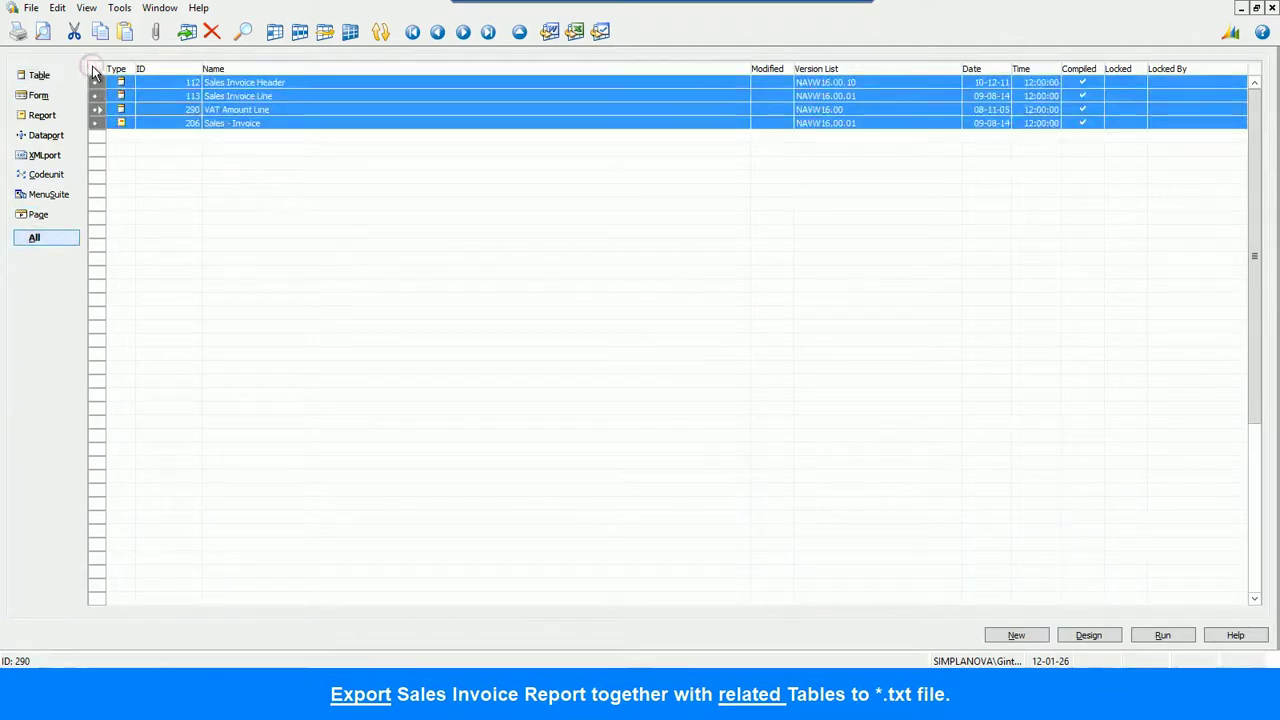
Export the selected objects as text file 206 Sales Invoice Demo.txt
left_click(31, 7)
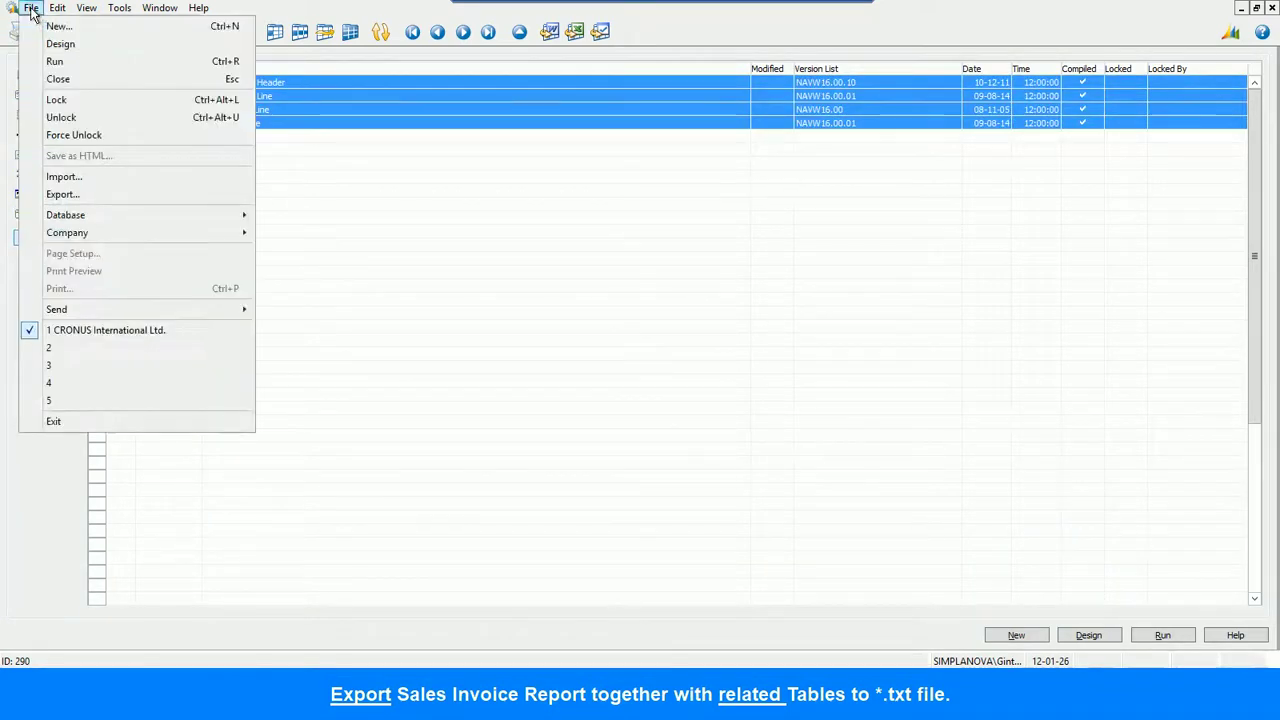
left_click(79, 197)
key("End")
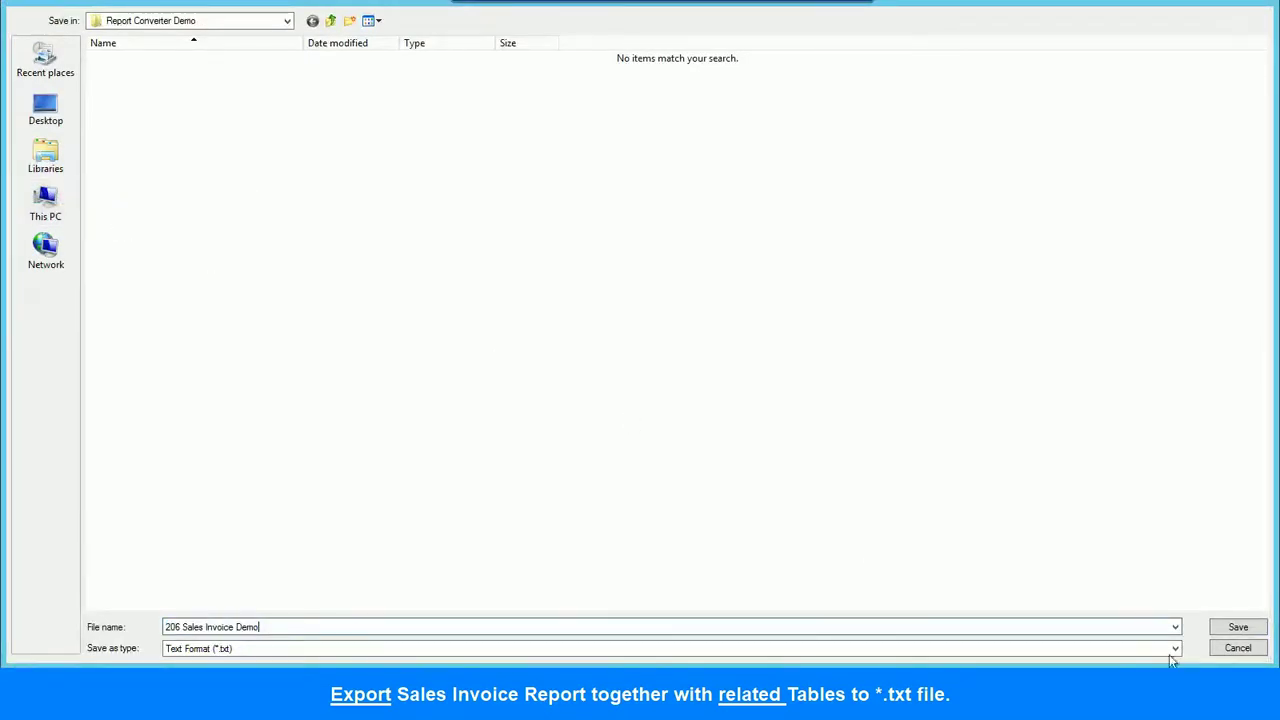
left_click(1236, 627)
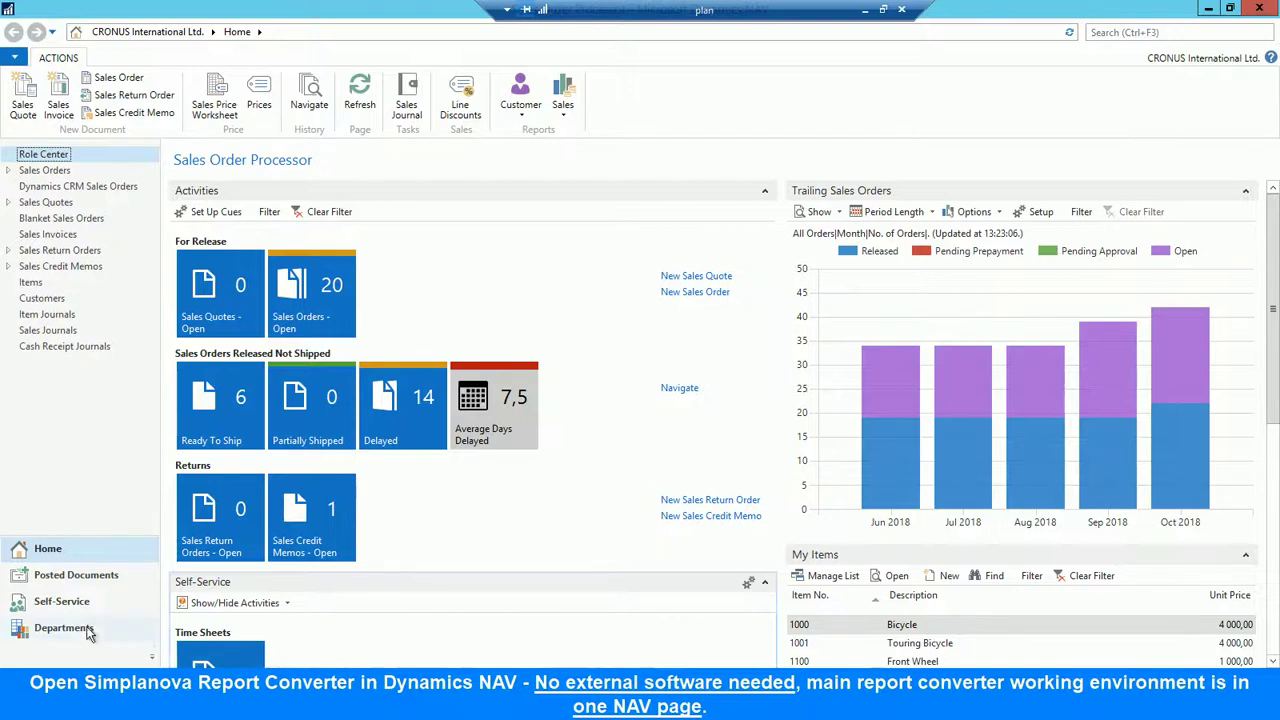
Go to the Departments page from the Sales Order Processor Role Center
left_click(82, 630)
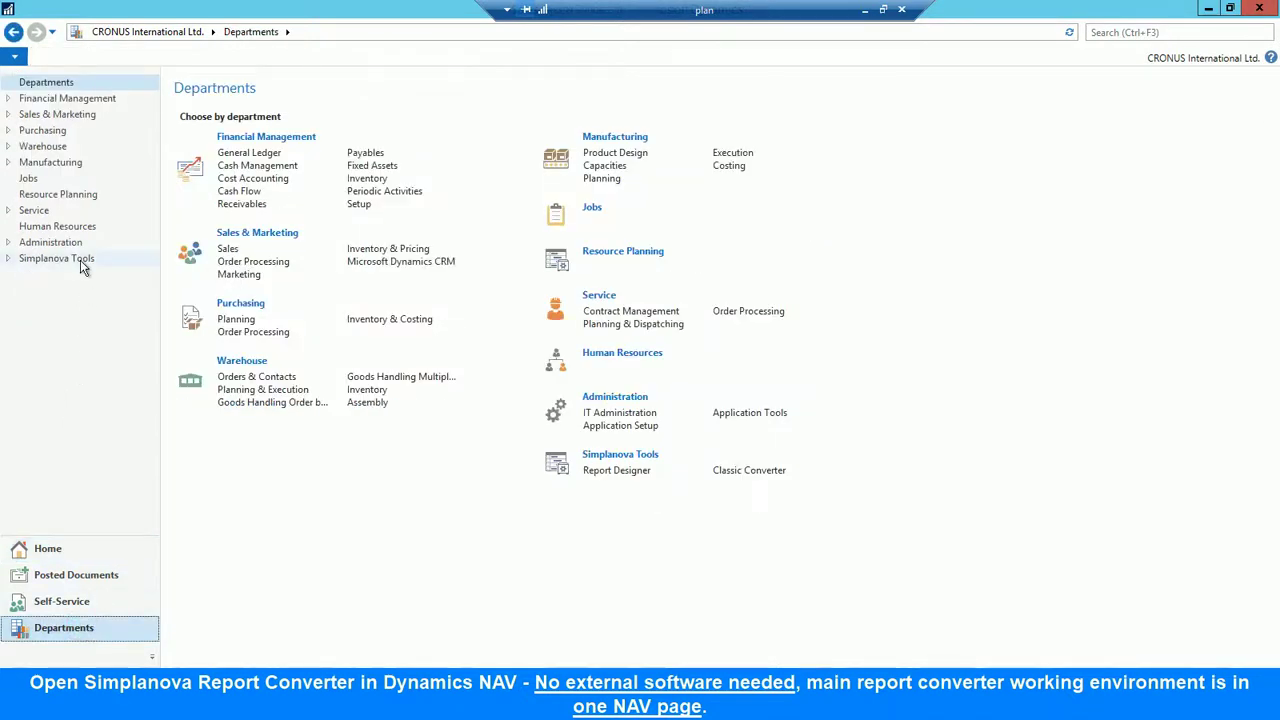
Navigate to Simplanova Tools > Classic Converter > SCC Object report list
left_click(80, 259)
left_click(78, 291)
left_click(240, 198)
left_click(219, 116)
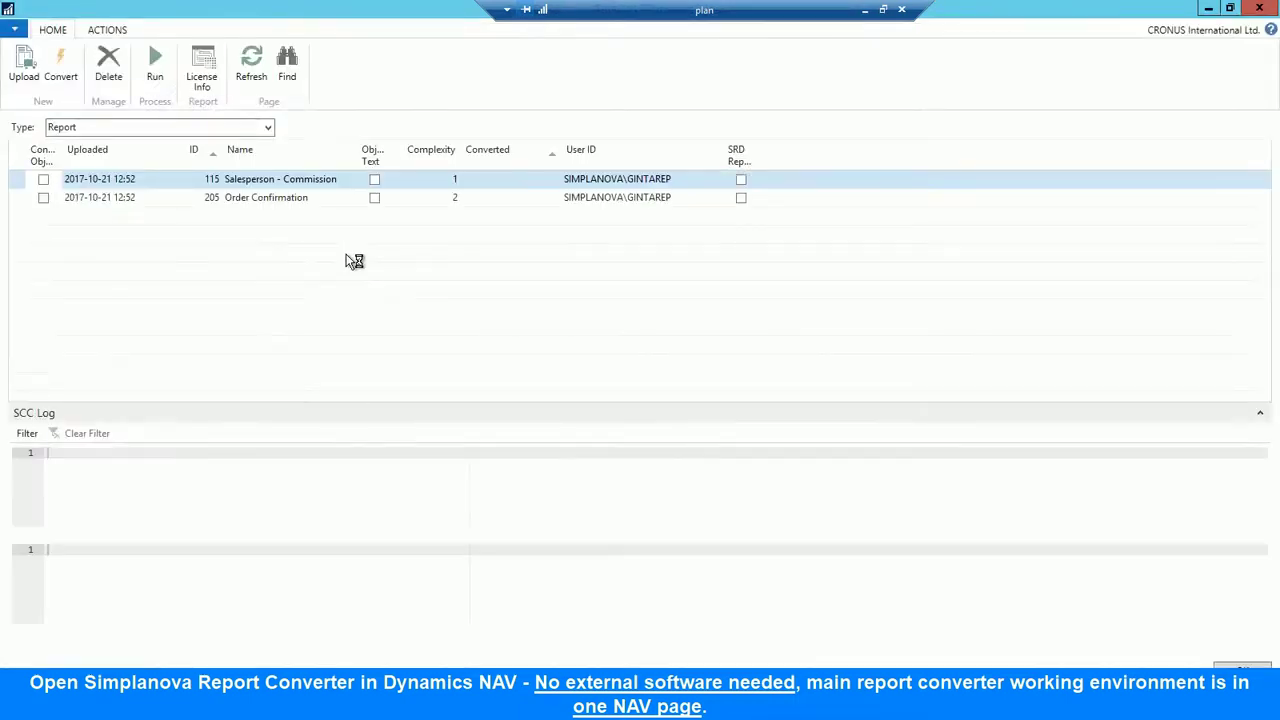
Upload 206 Sales Invoice Demo.txt and confirm the objects were uploaded
left_click(27, 75)
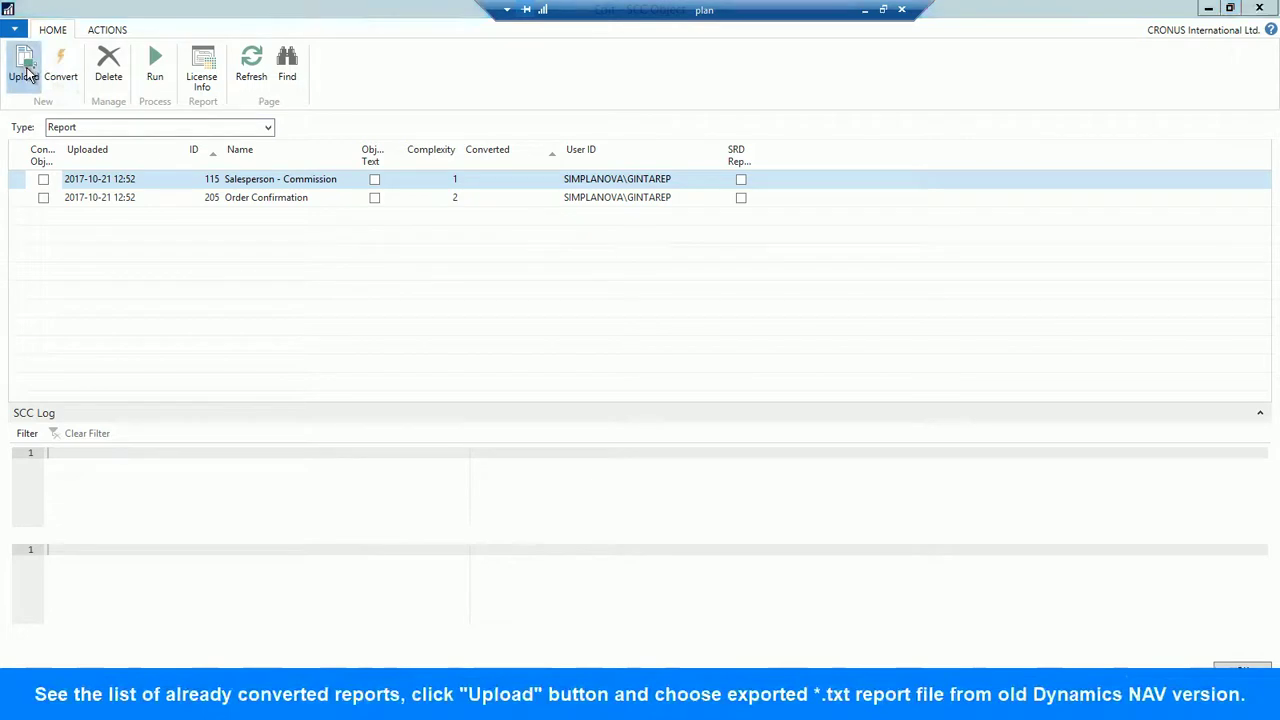
left_click(184, 136)
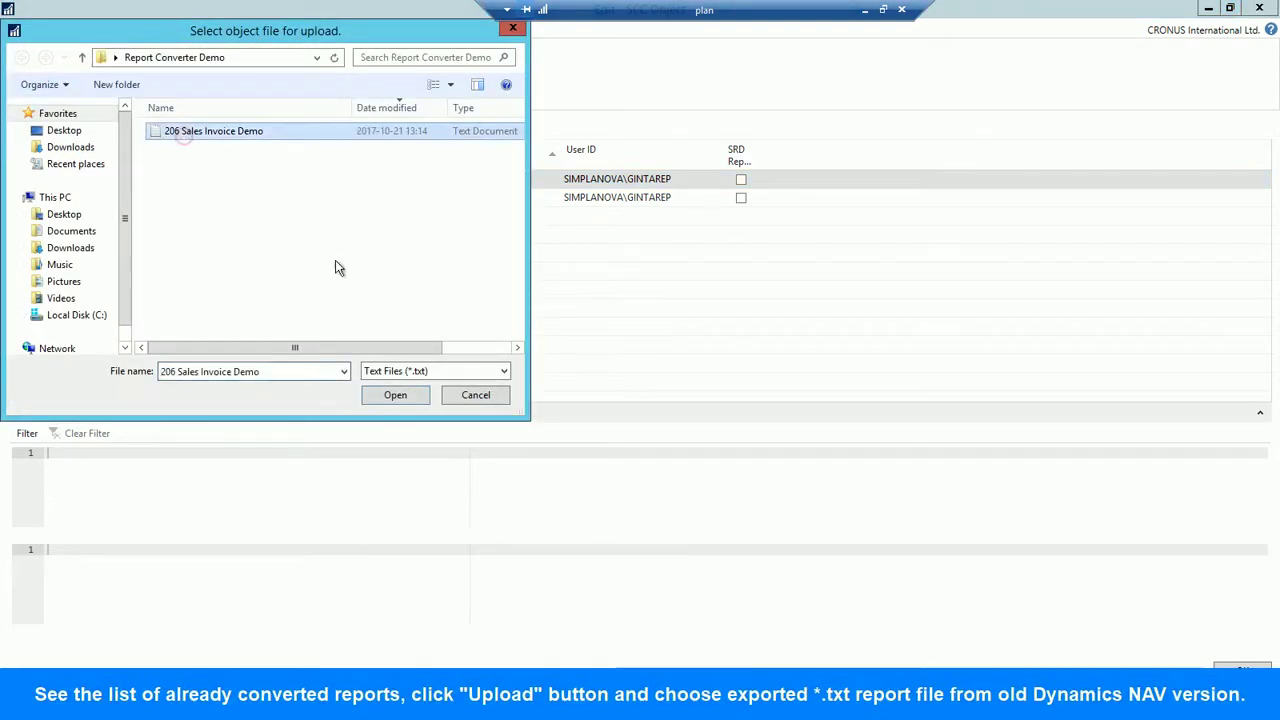
left_click(397, 394)
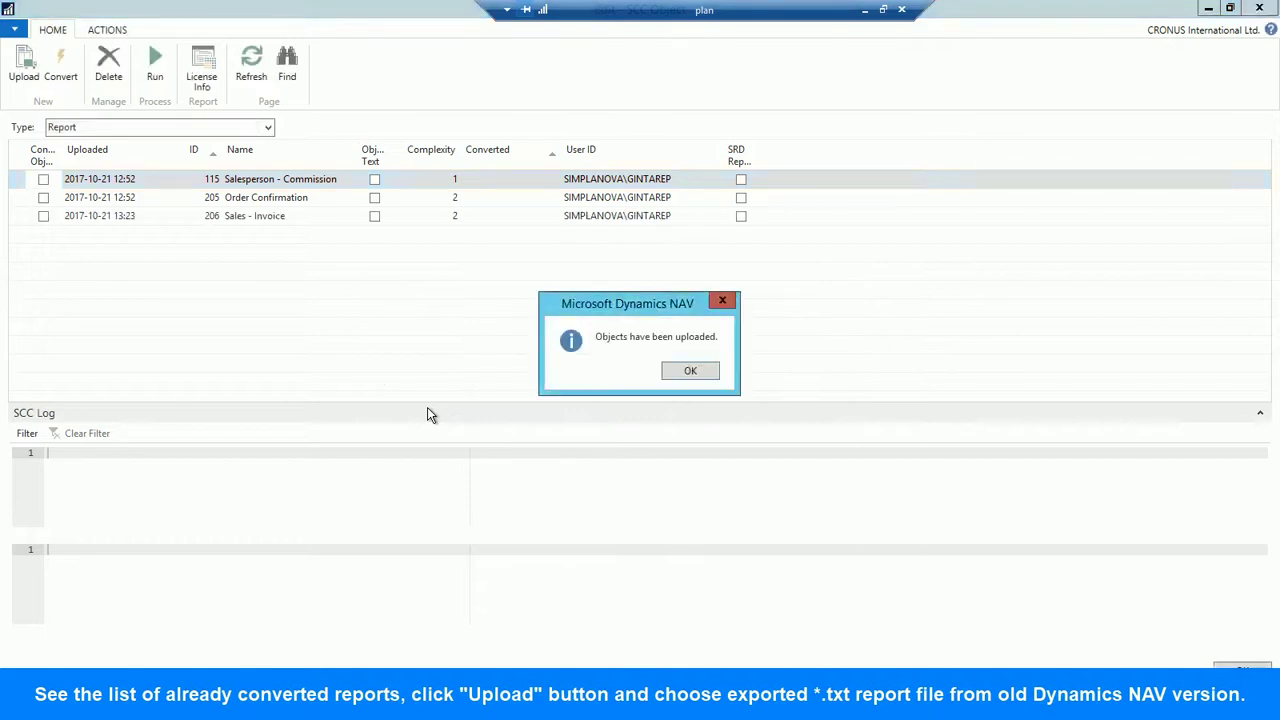
left_click(699, 373)
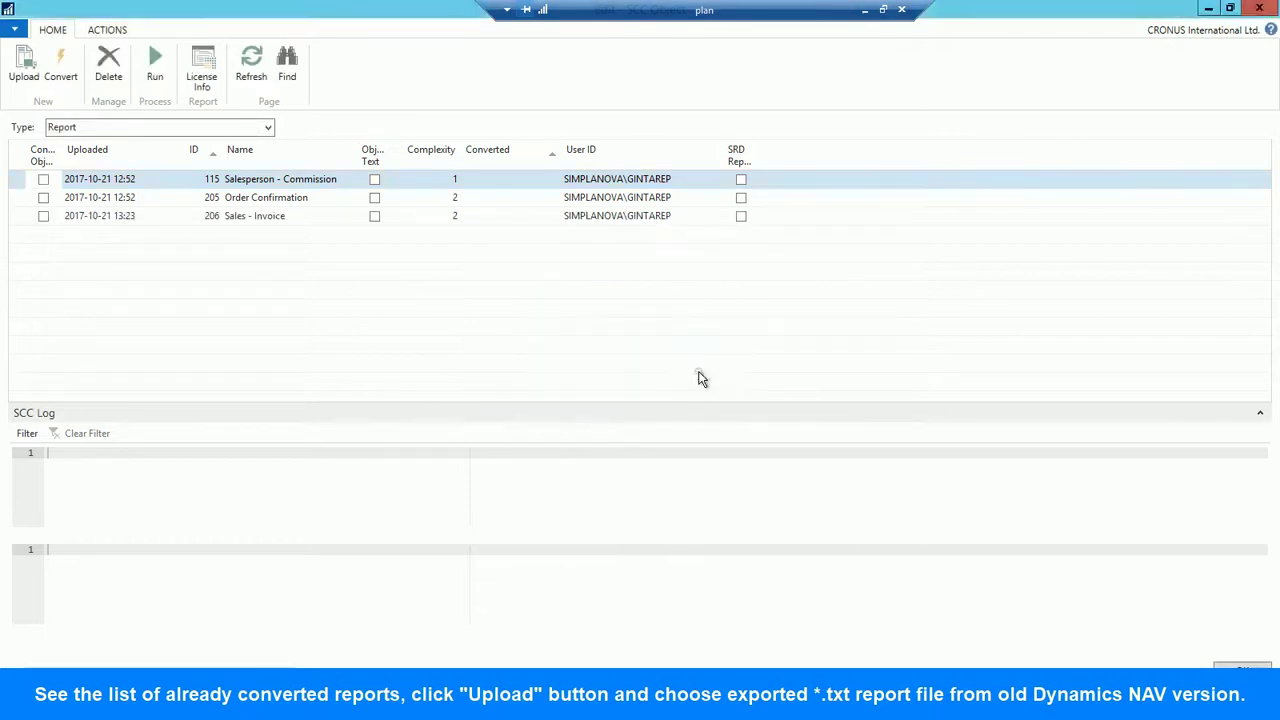
Tick report 206 Sales - Invoice and convert it with the default options, font size adjustment on
left_click(443, 219)
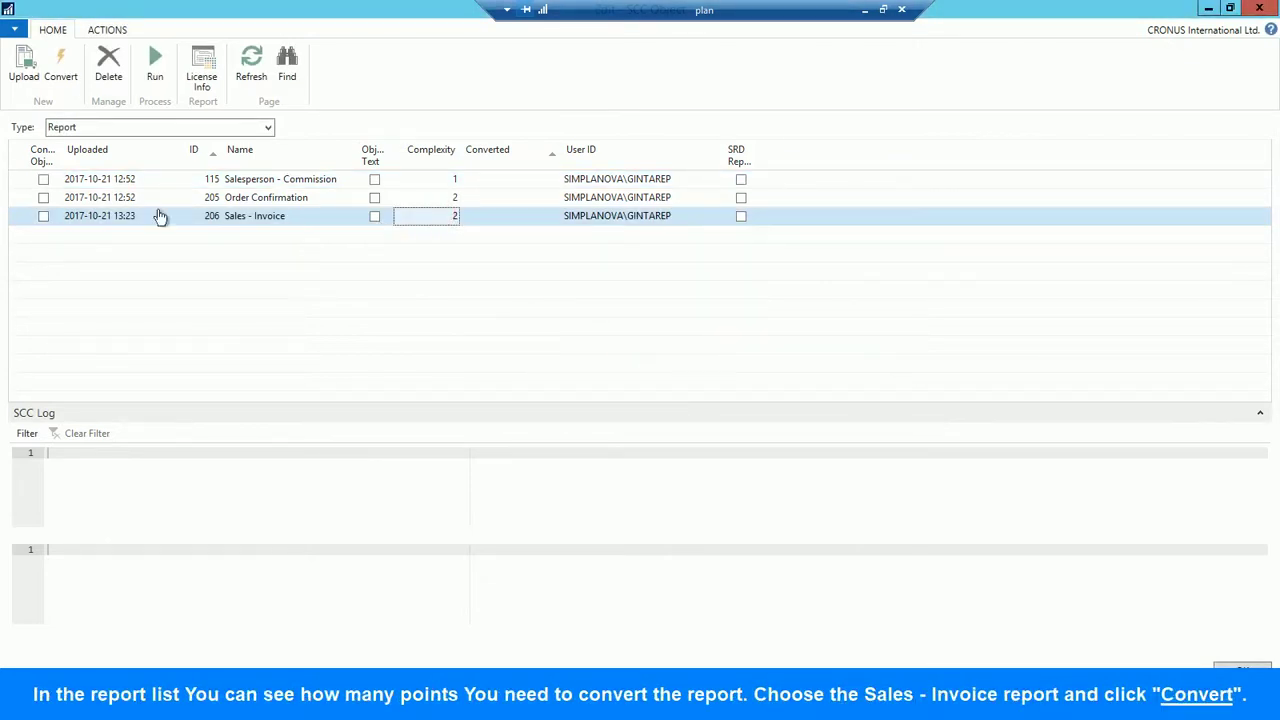
left_click(43, 217)
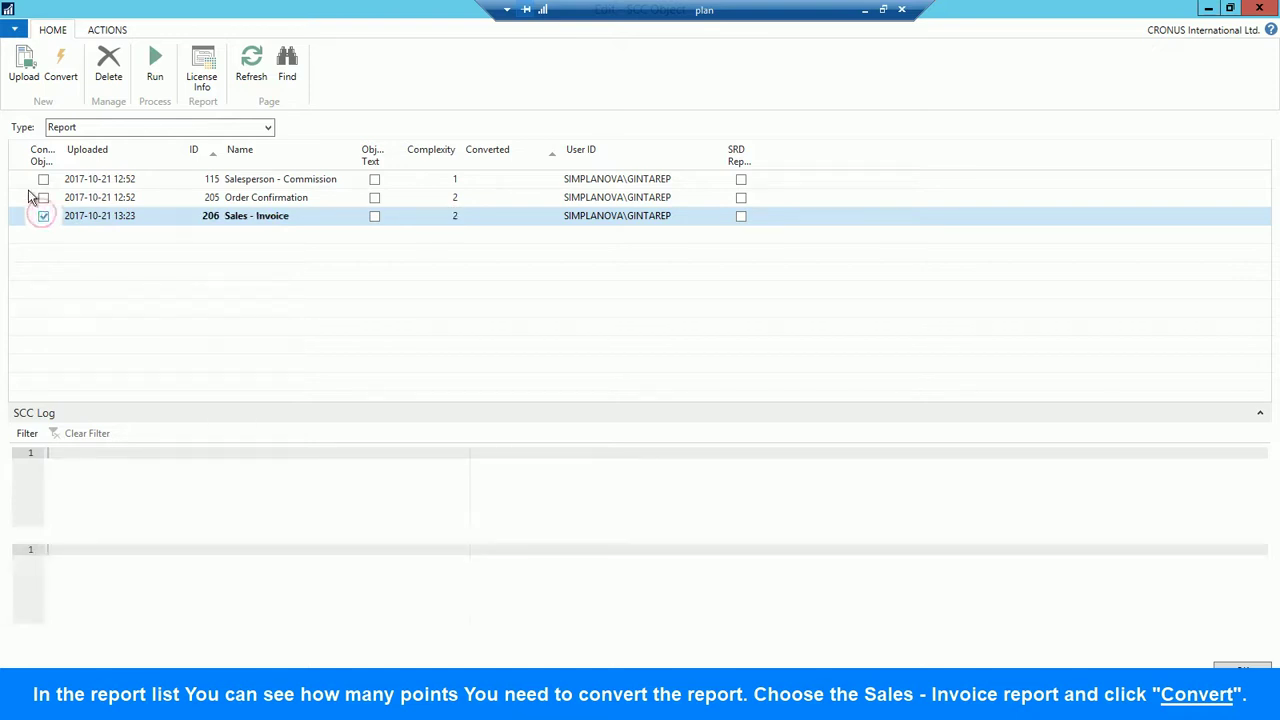
left_click(58, 74)
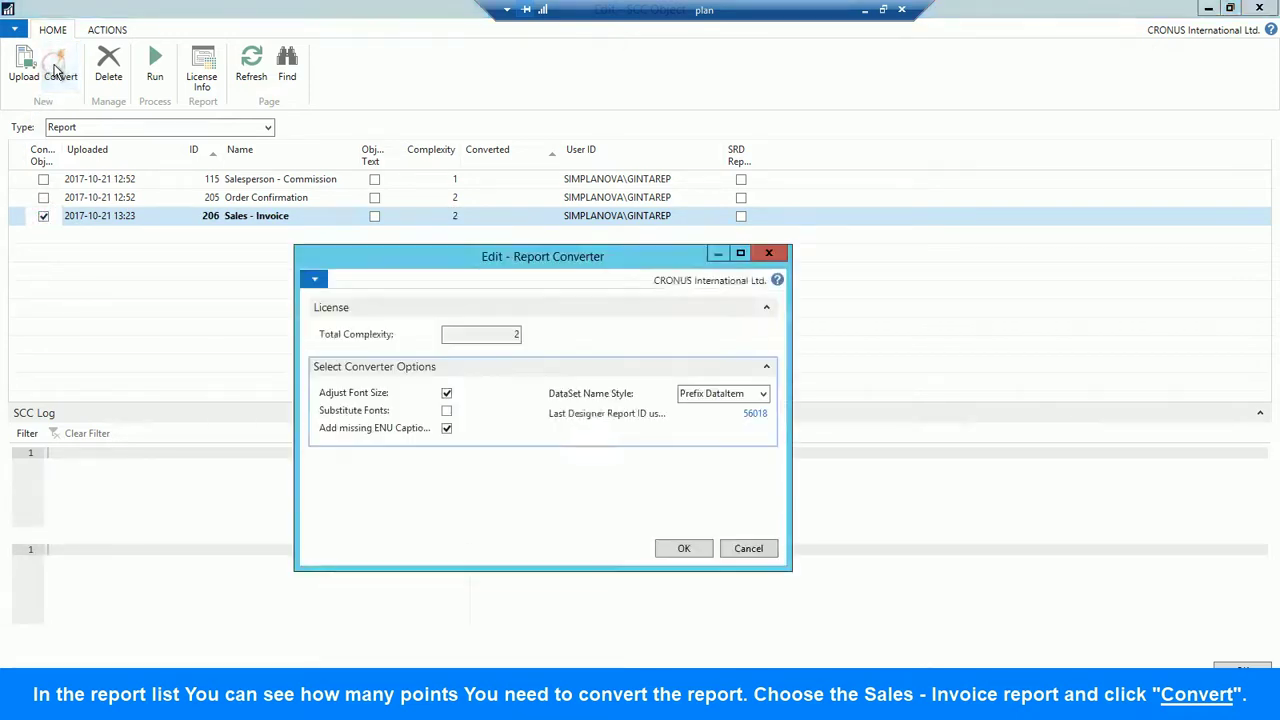
left_click(683, 550)
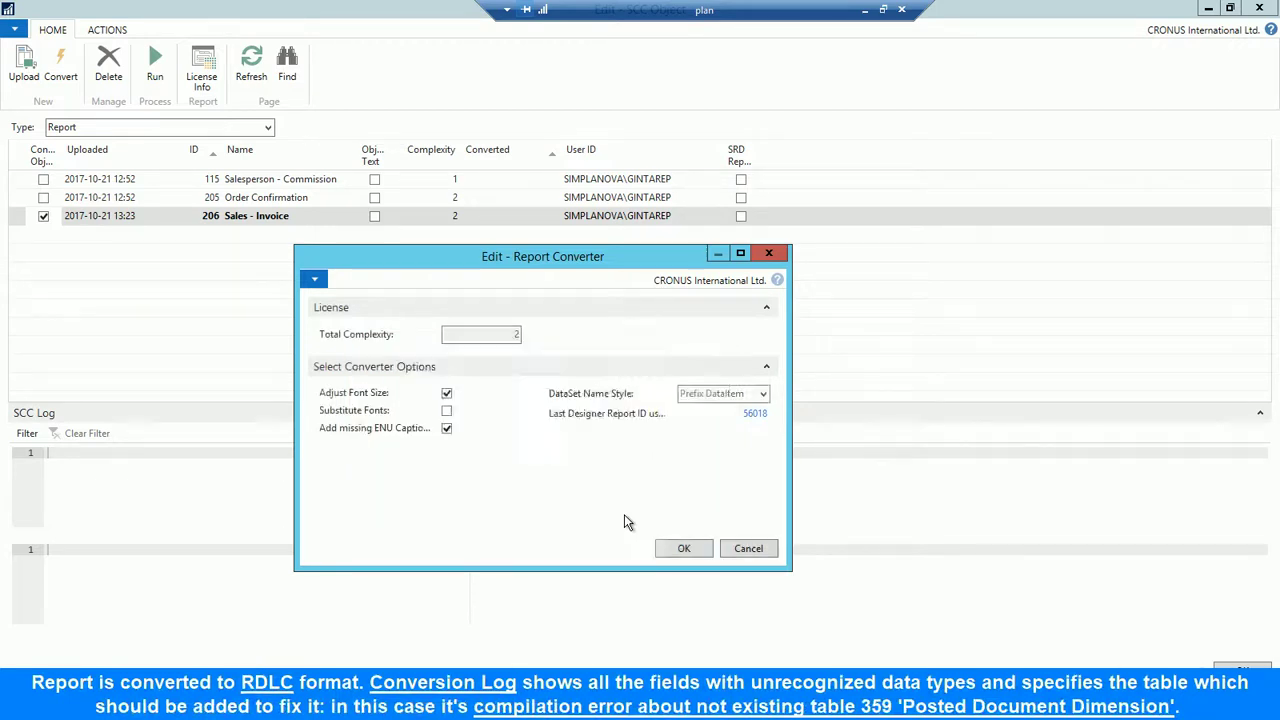
Dismiss the finished message and review the SCC Log's table 359 compile error and datatype warnings
left_click(625, 440)
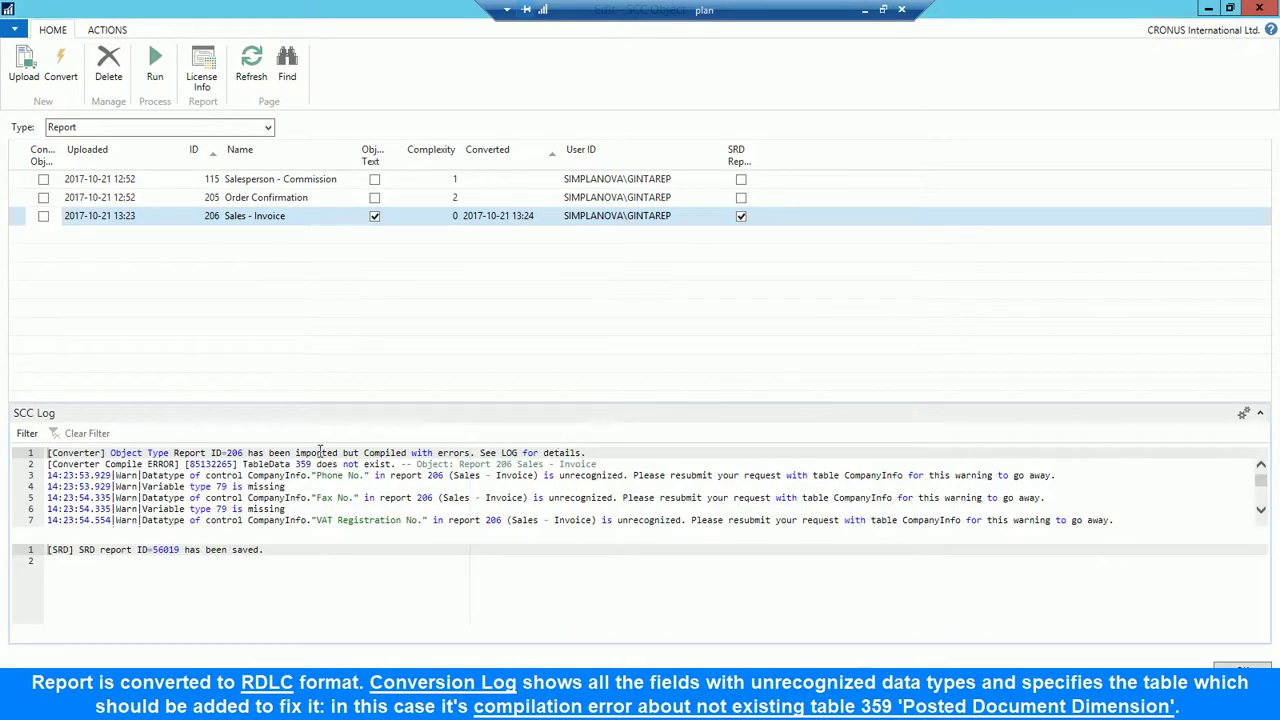
left_click(296, 464)
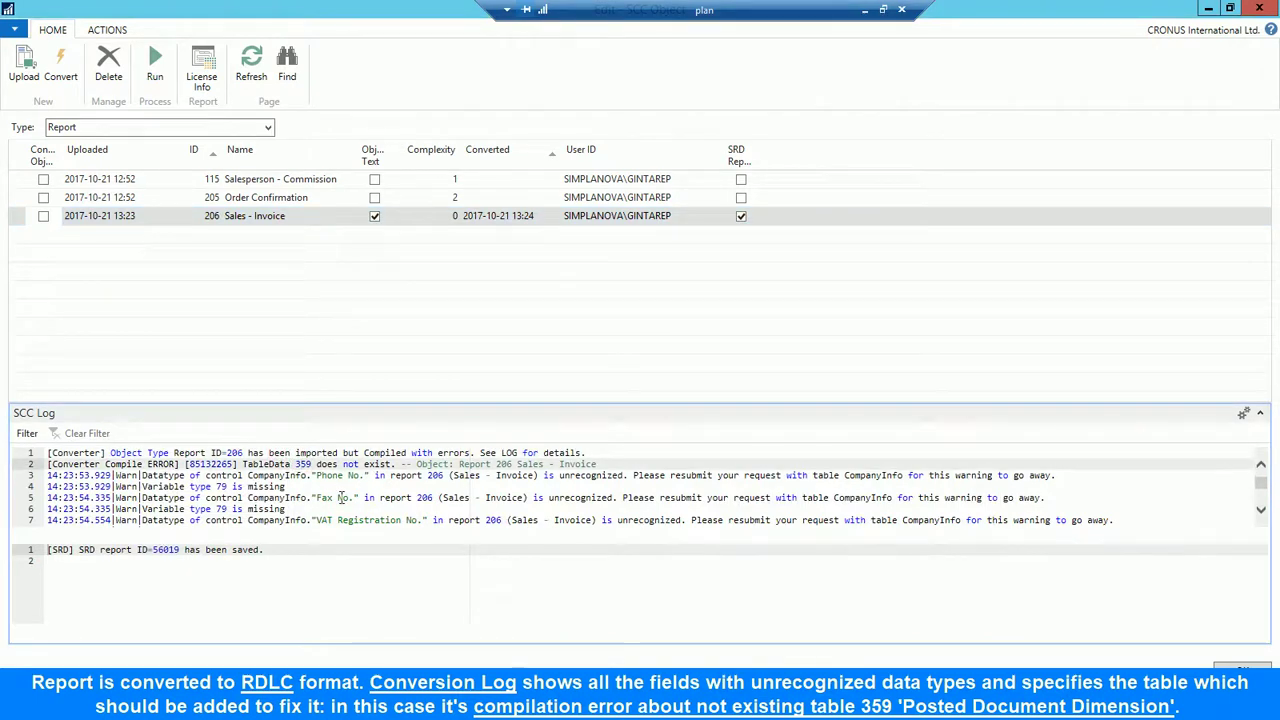
scroll(340, 497, "down", 2)
scroll(340, 497, "down", 8)
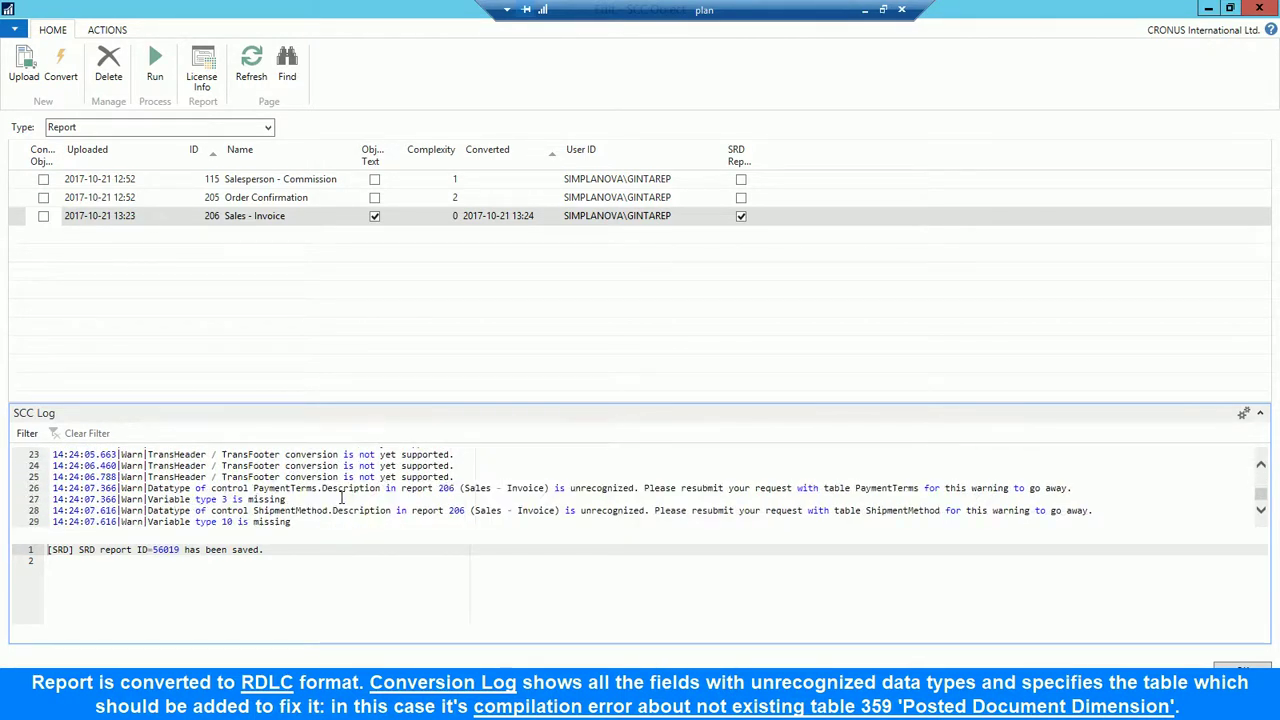
scroll(341, 497, "up", 4)
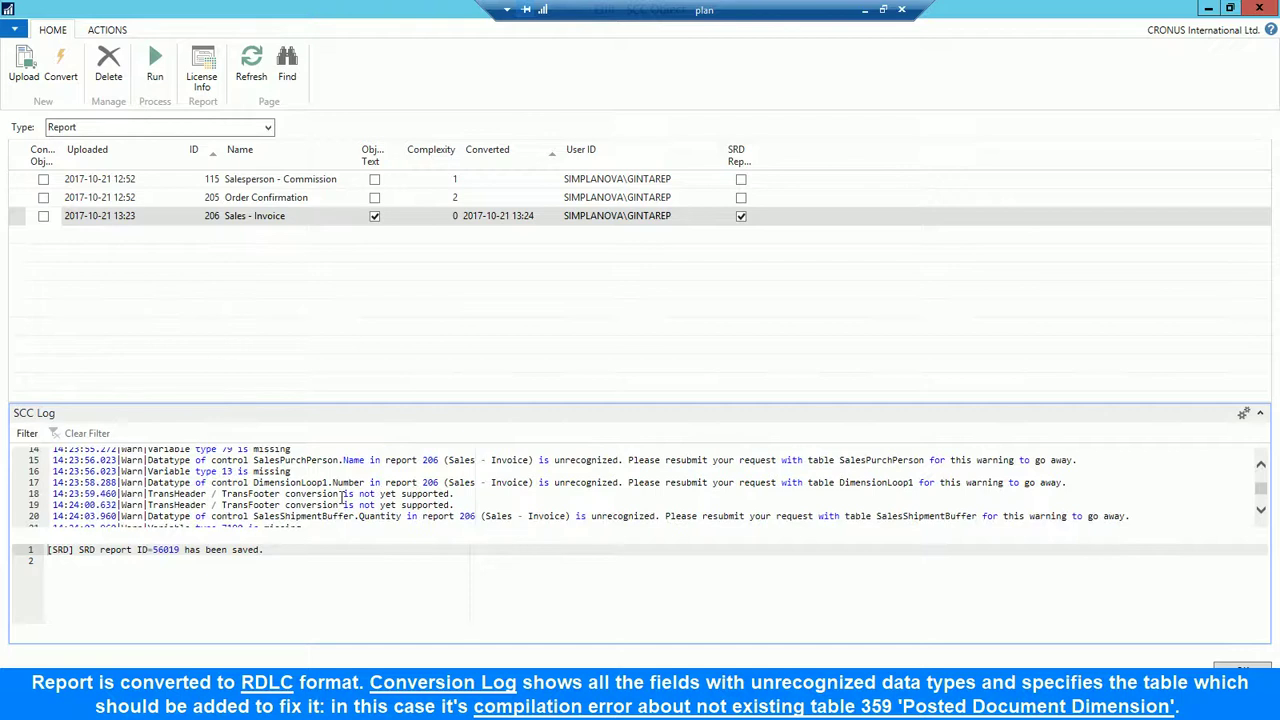
scroll(341, 497, "up", 2)
scroll(341, 497, "up", 3)
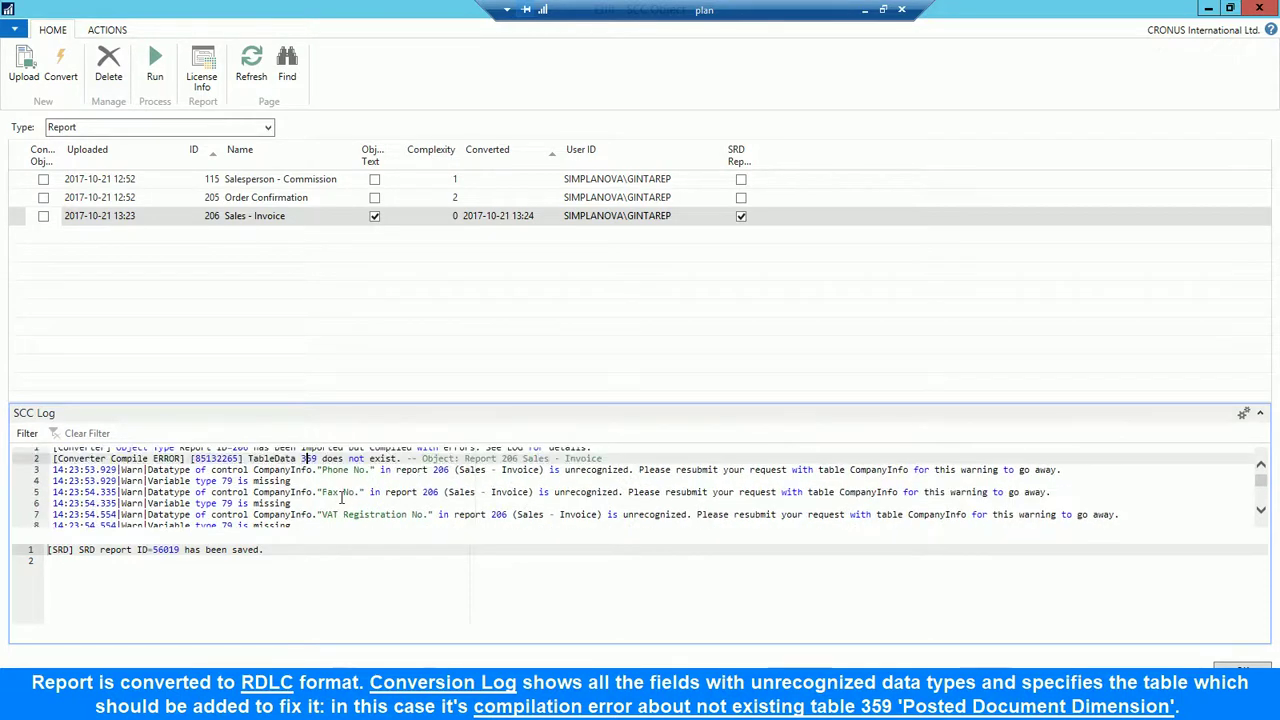
scroll(341, 497, "up", 1)
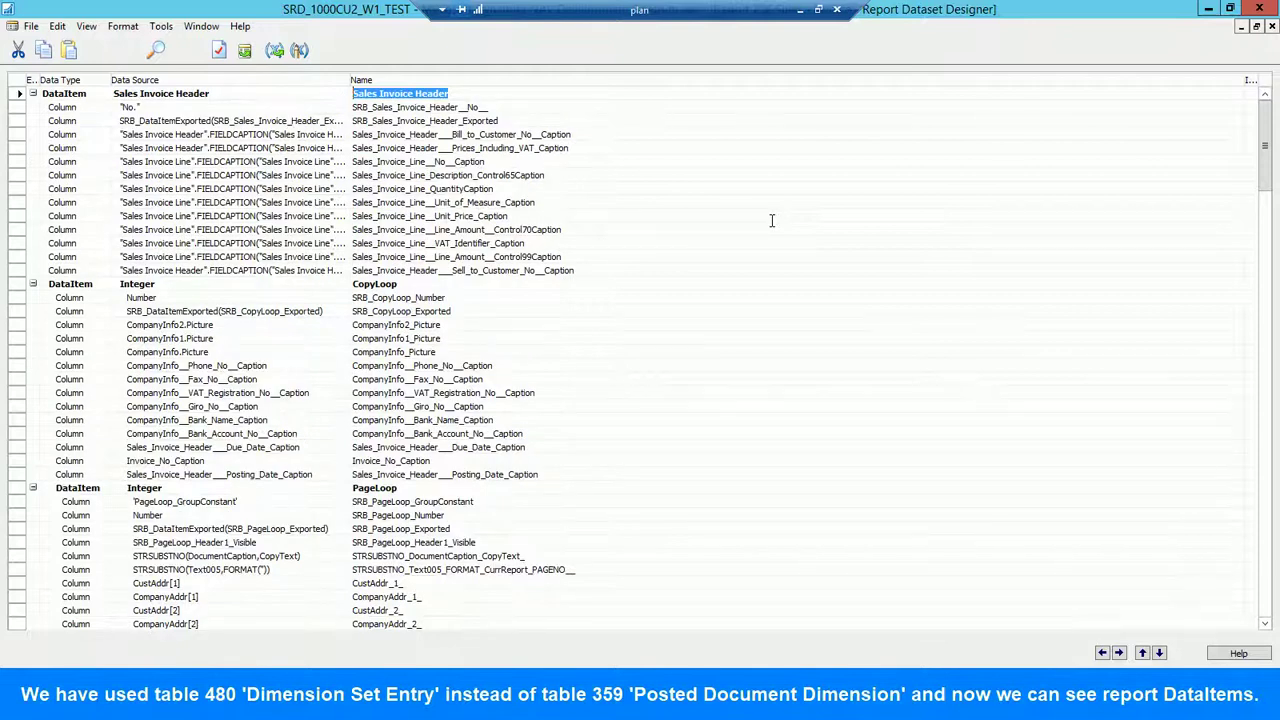
Step through report 206's dataset rows from Sales Invoice Header down to Total2
key("Down")
key("Down")
key("Down")
key("Down")
key("Down")
key("Down")
key("Down")
key("Down")
key("Down")
key("Down")
key("Down")
key("Down")
key("Down")
key("Down")
key("Down")
key("Down")
key("Down")
key("Down")
key("Down")
key("Down")
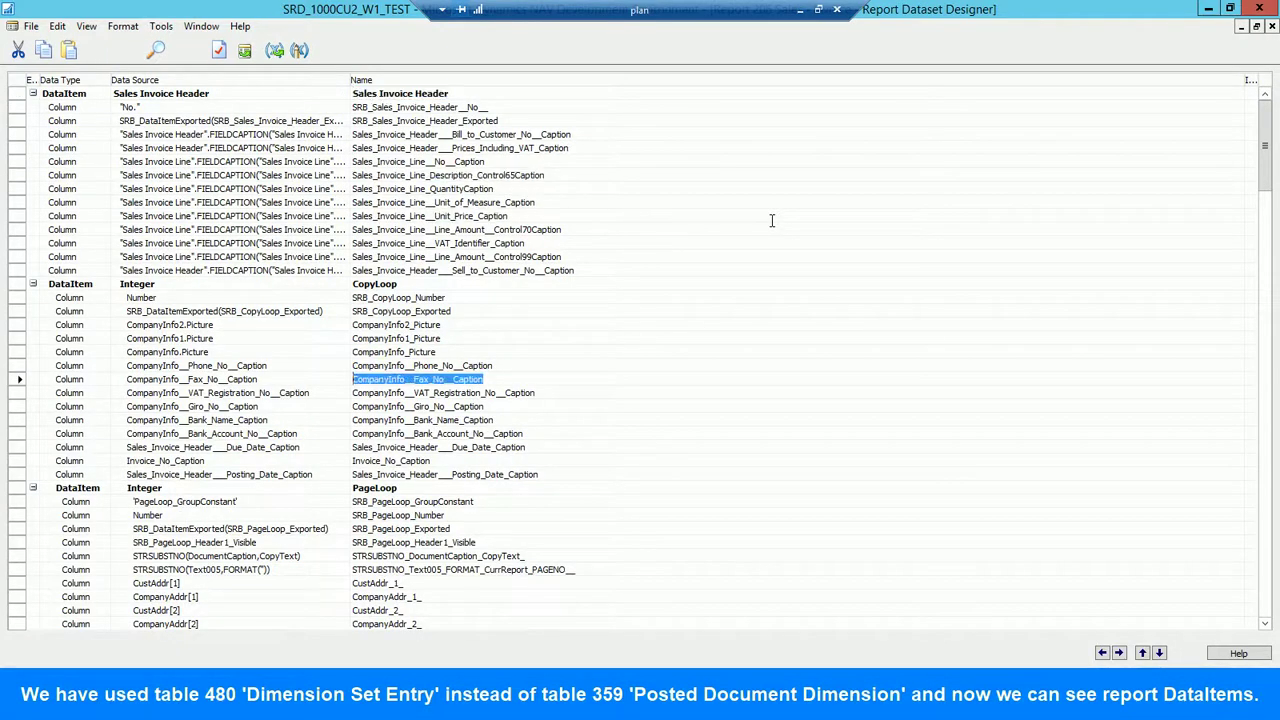
key("Down")
key("Down")
key("Down")
key("Down")
key("Down")
key("Down")
key("Down")
key("Down")
key("Down")
key("Down")
key("Down")
key("Down")
key("Down")
key("Down")
key("Down")
key("Down")
key("Down")
key("Down")
key("Down")
key("Down")
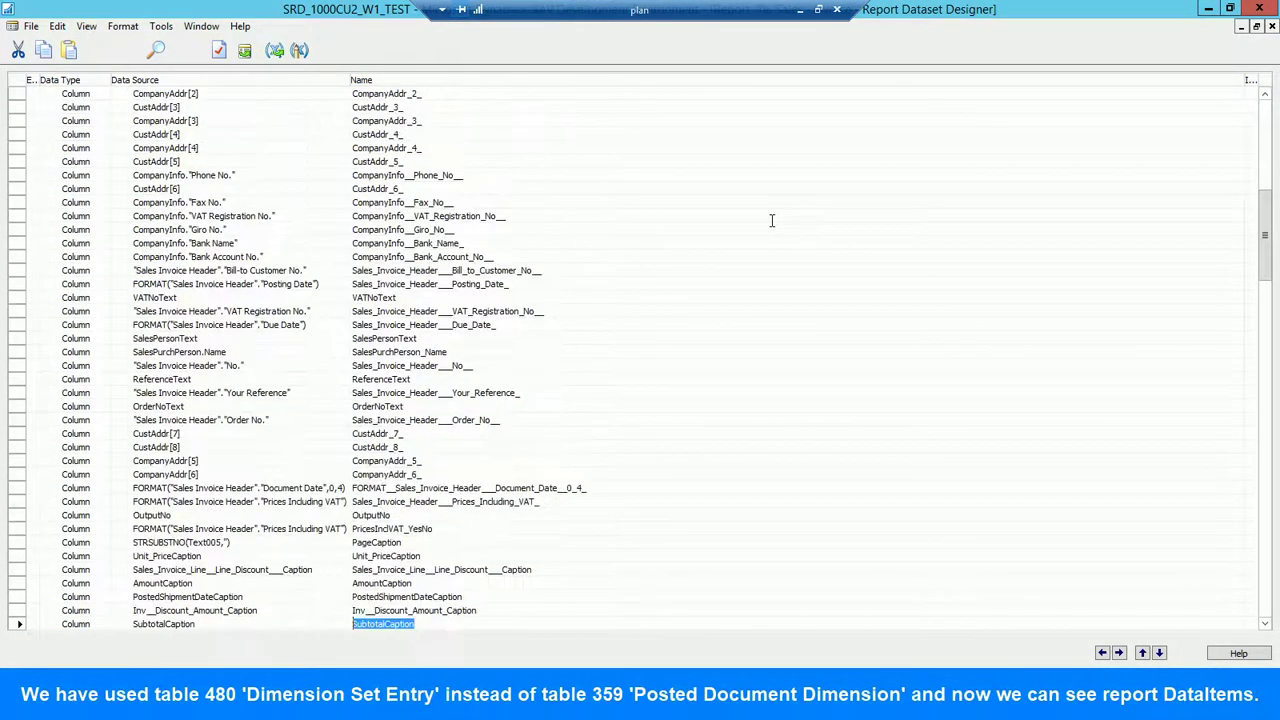
key("Down")
key("Down")
key("Down")
key("Down")
key("Down")
key("Down")
key("Down")
key("Down")
key("Down")
key("Down")
key("Down")
key("Down")
key("Down")
key("Down")
key("Down")
key("Down")
key("Down")
key("Down")
key("Down")
key("Down")
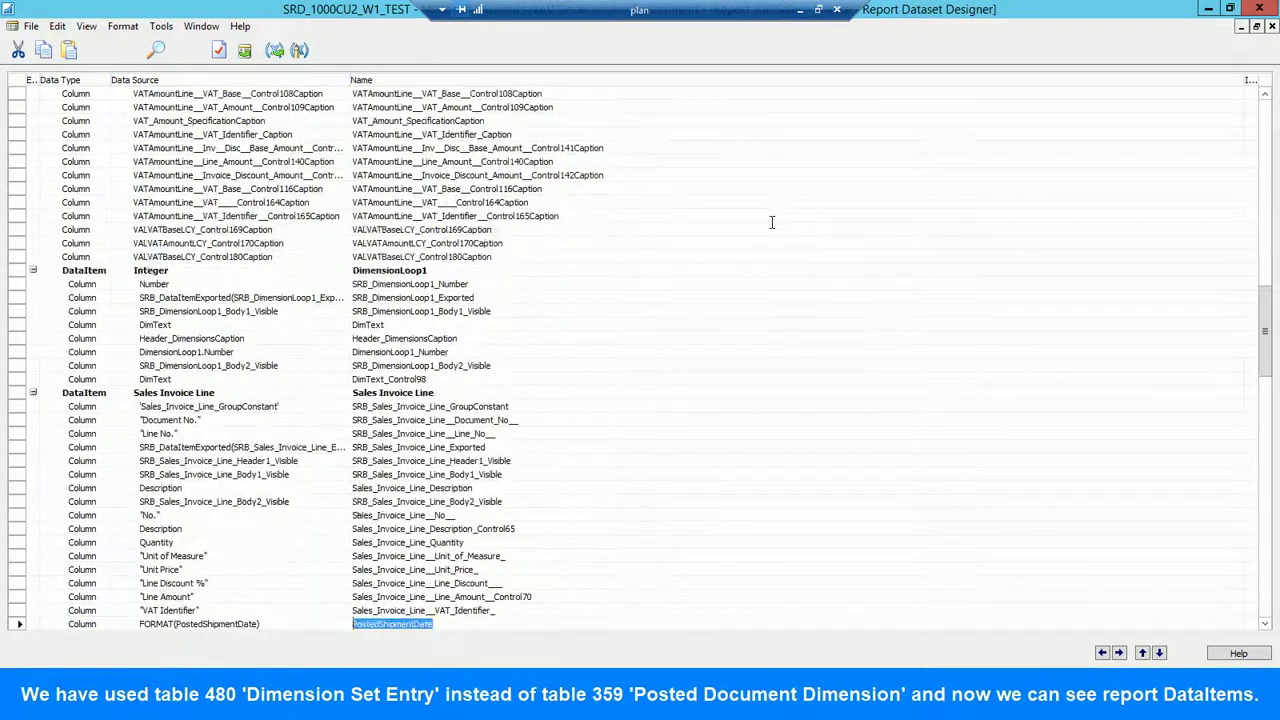
key("Down")
key("Down")
key("Down")
key("Down")
key("Down")
key("Down")
key("Down")
key("Down")
key("Down")
key("Down")
key("Down")
key("Down")
key("Down")
key("Down")
key("Down")
key("Down")
key("Down")
key("Down")
key("Down")
key("Down")
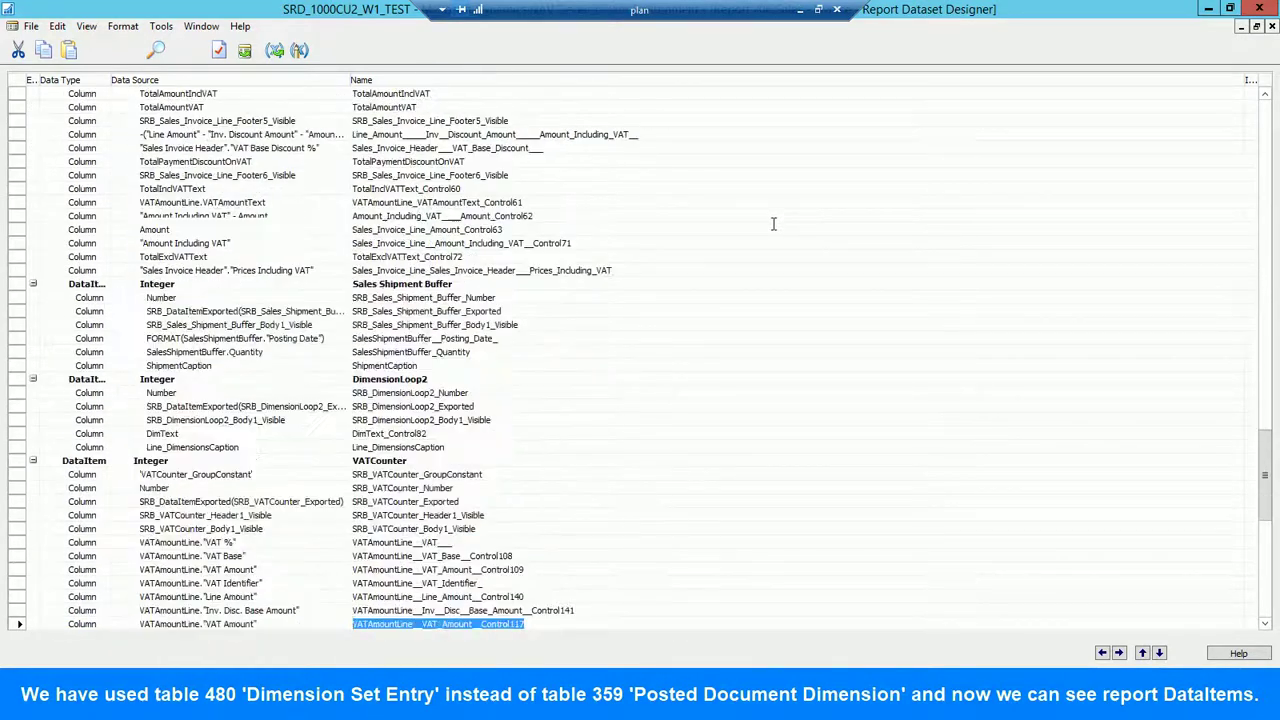
key("Down")
key("Down")
key("Down")
key("Down")
key("Down")
key("Down")
key("Down")
key("Down")
key("Down")
key("Down")
key("Down")
key("Down")
key("Down")
key("Down")
key("Down")
key("Down")
key("Down")
key("Down")
key("Down")
key("Down")
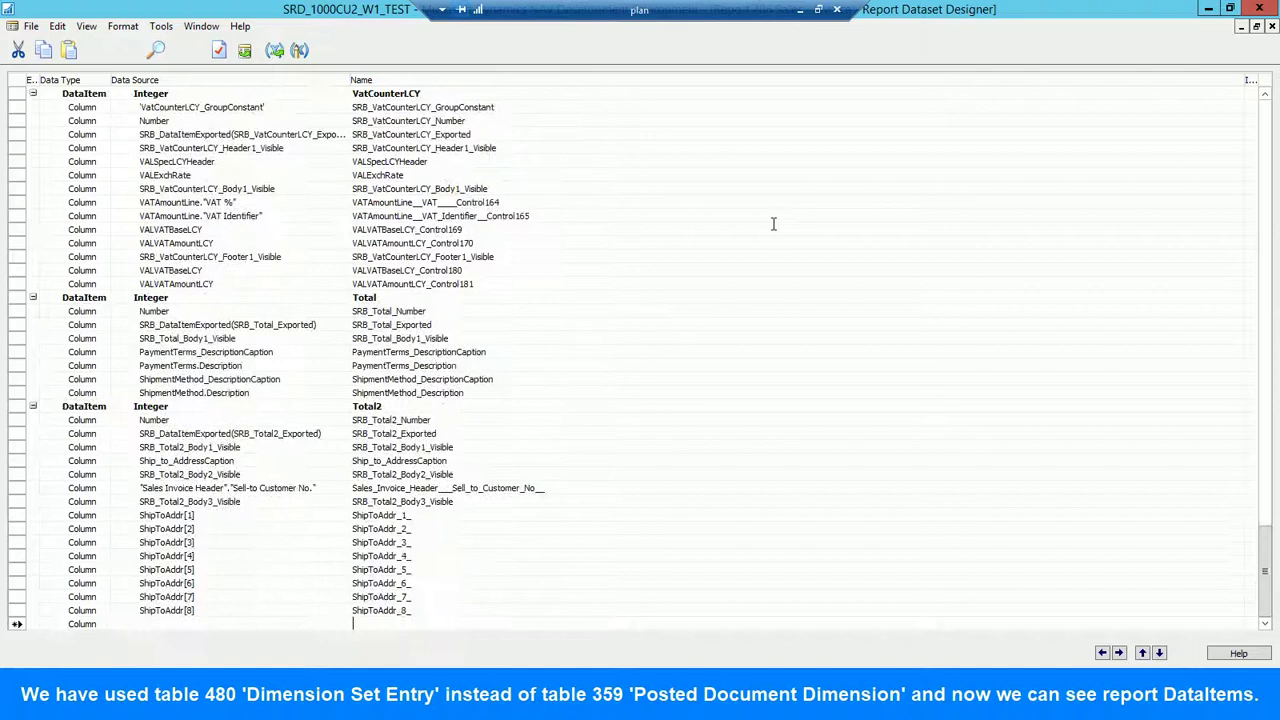
left_click(86, 26)
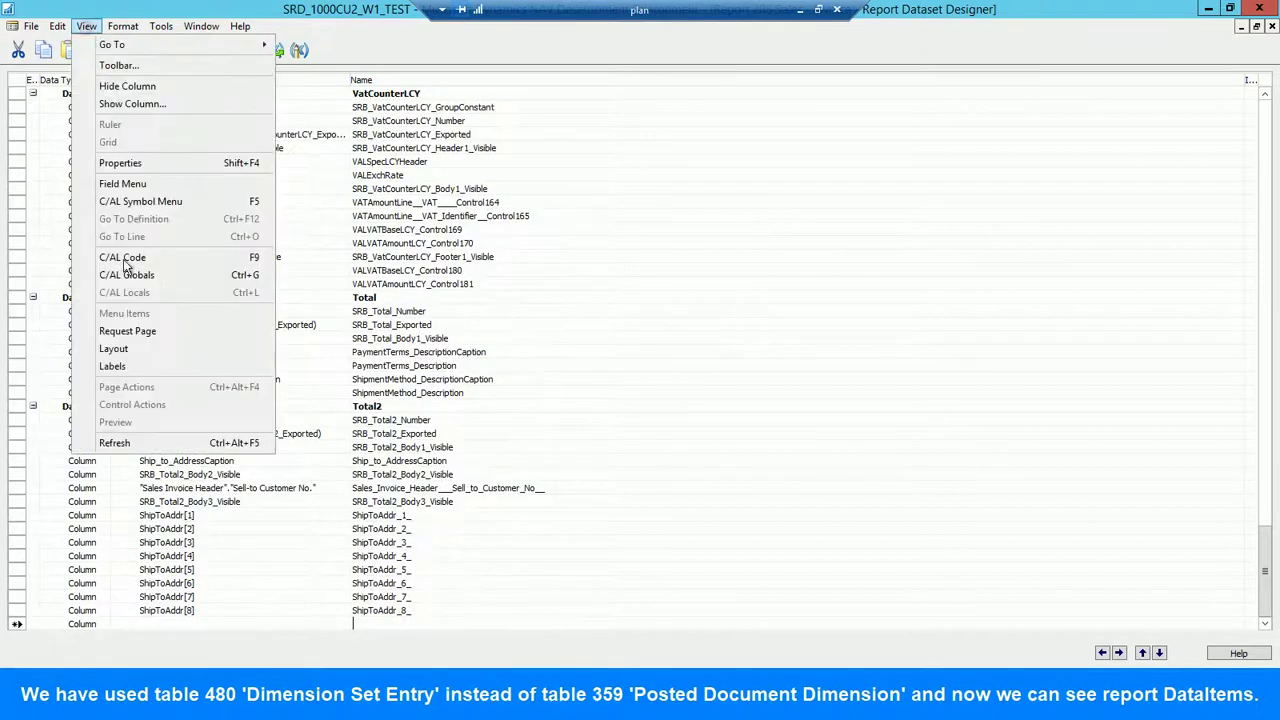
left_click(140, 352)
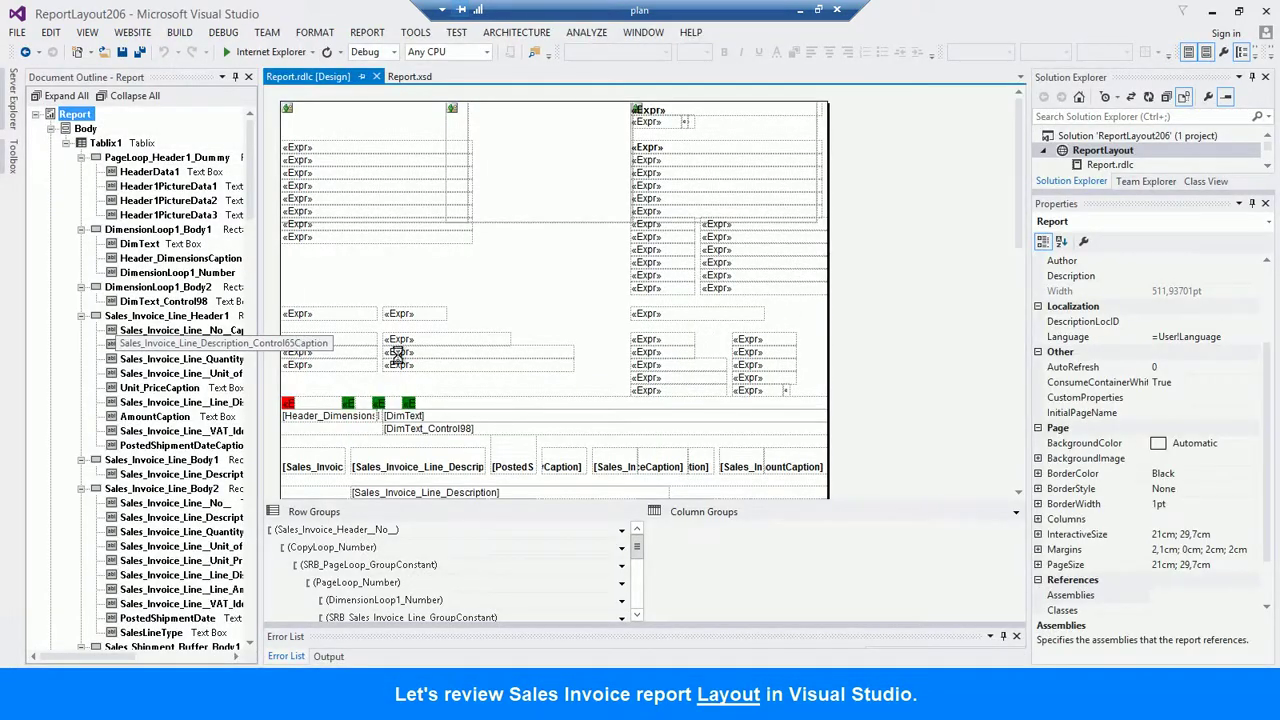
left_click_drag(1017, 192, 1012, 165)
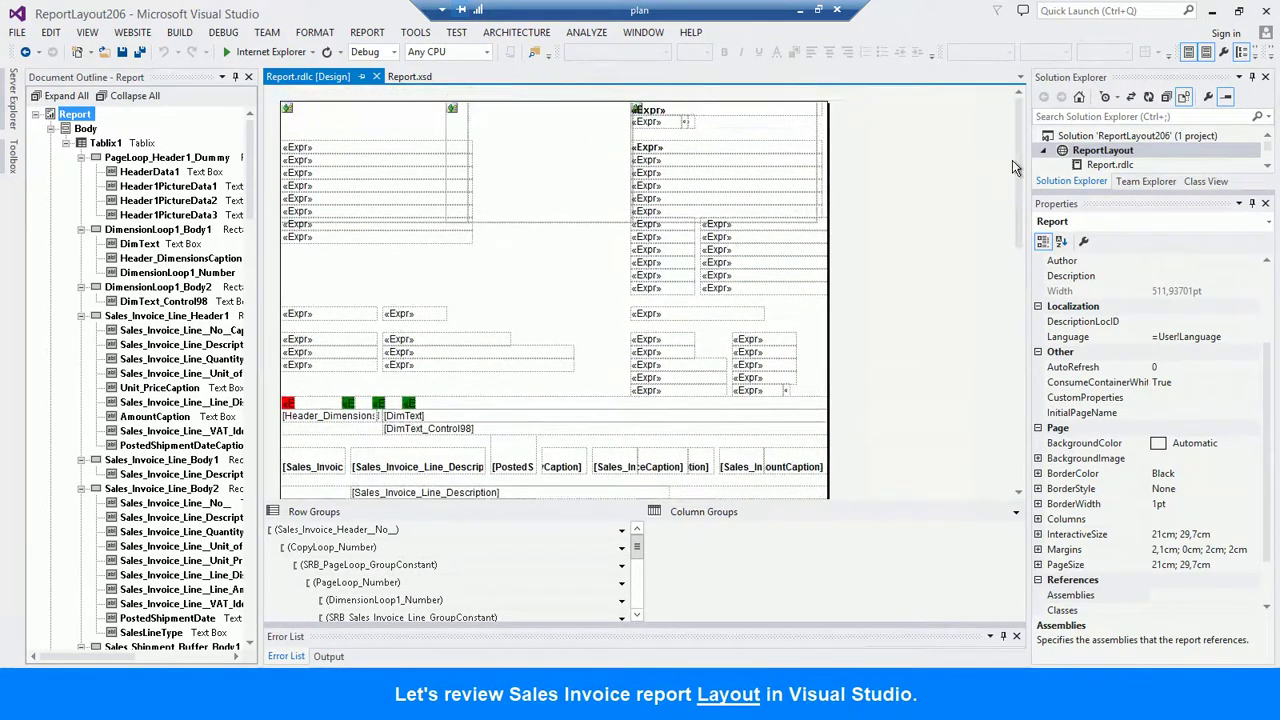
left_click(1266, 10)
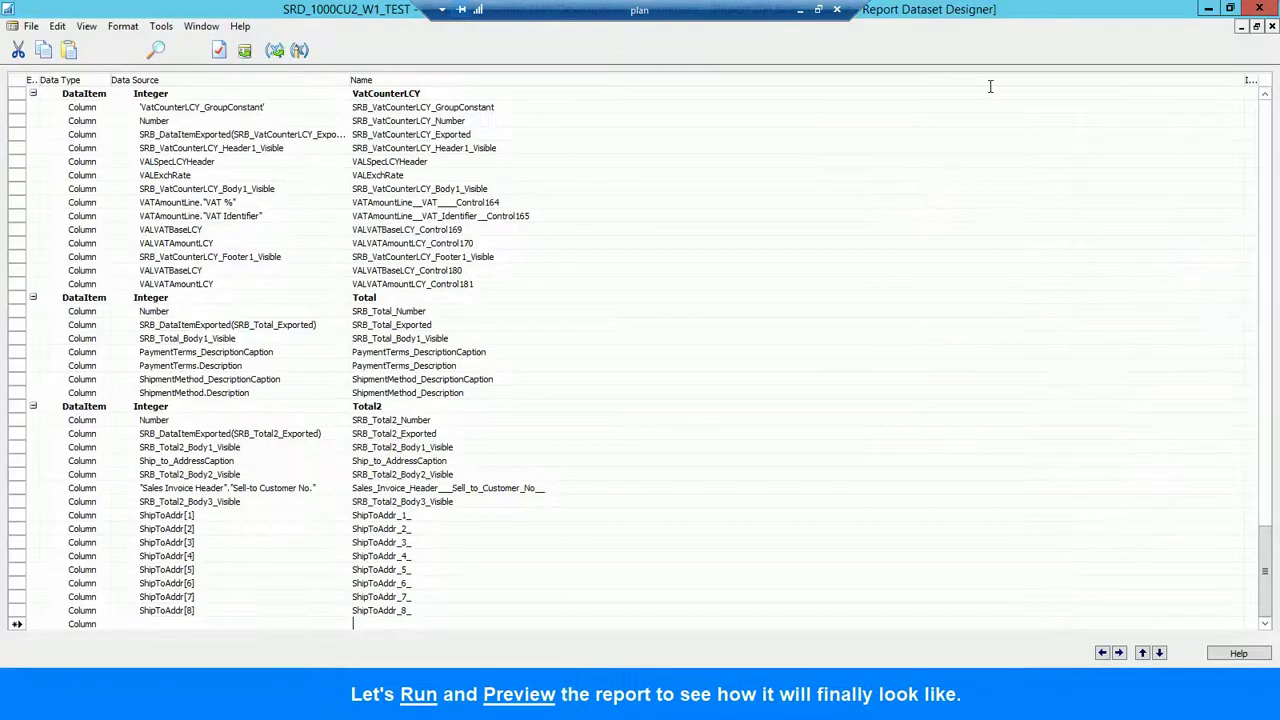
Close the dataset designer, preview converted report 206, and place it beside the Classic preview
left_click(1271, 26)
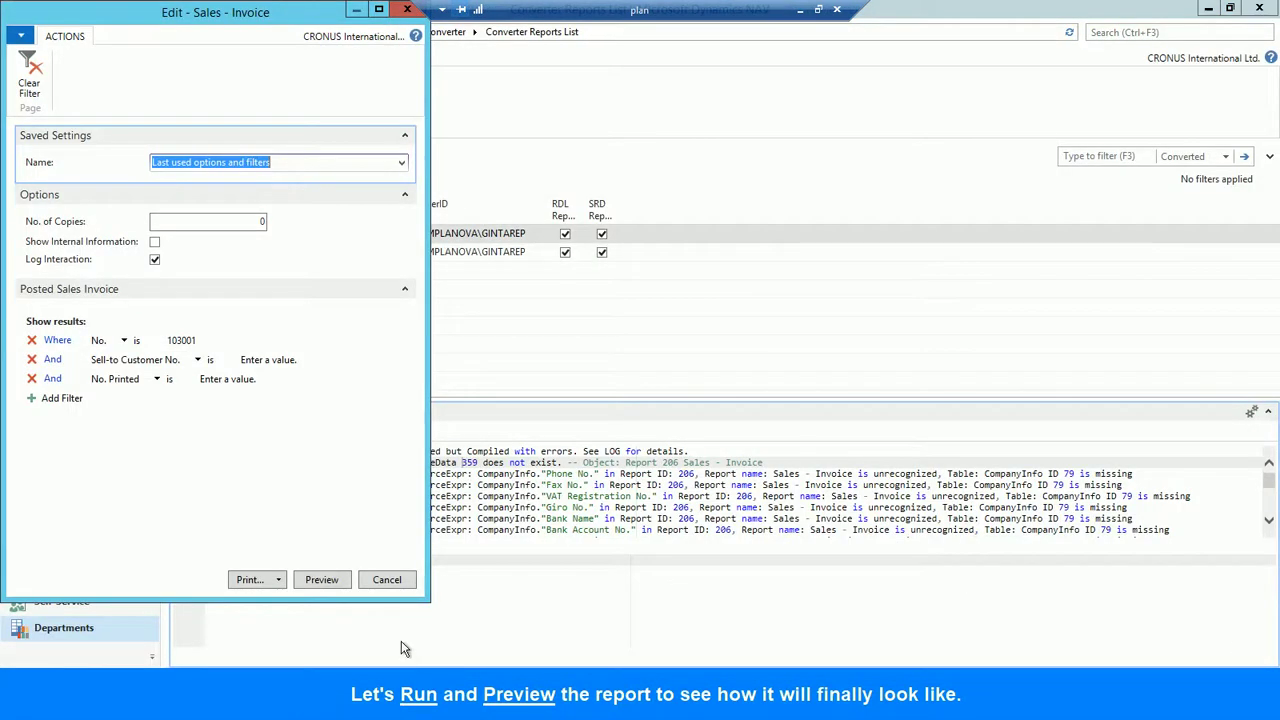
left_click(328, 585)
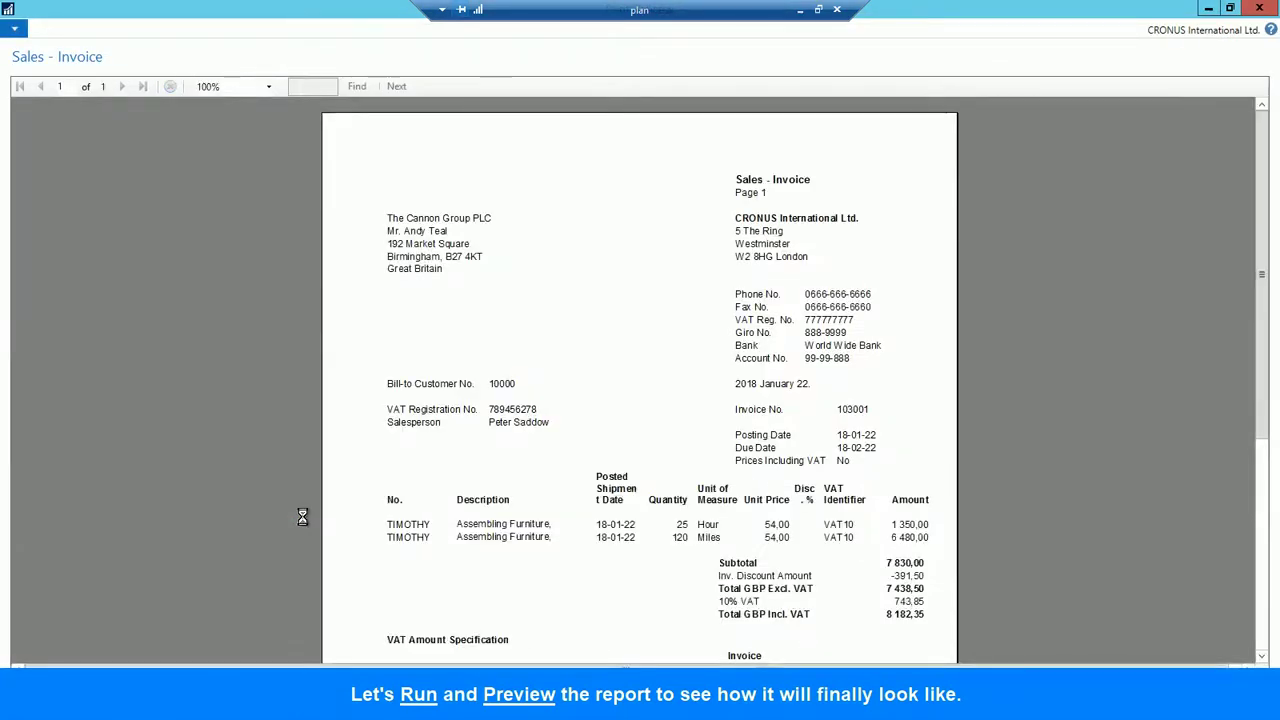
left_click_drag(1263, 245, 1277, 462)
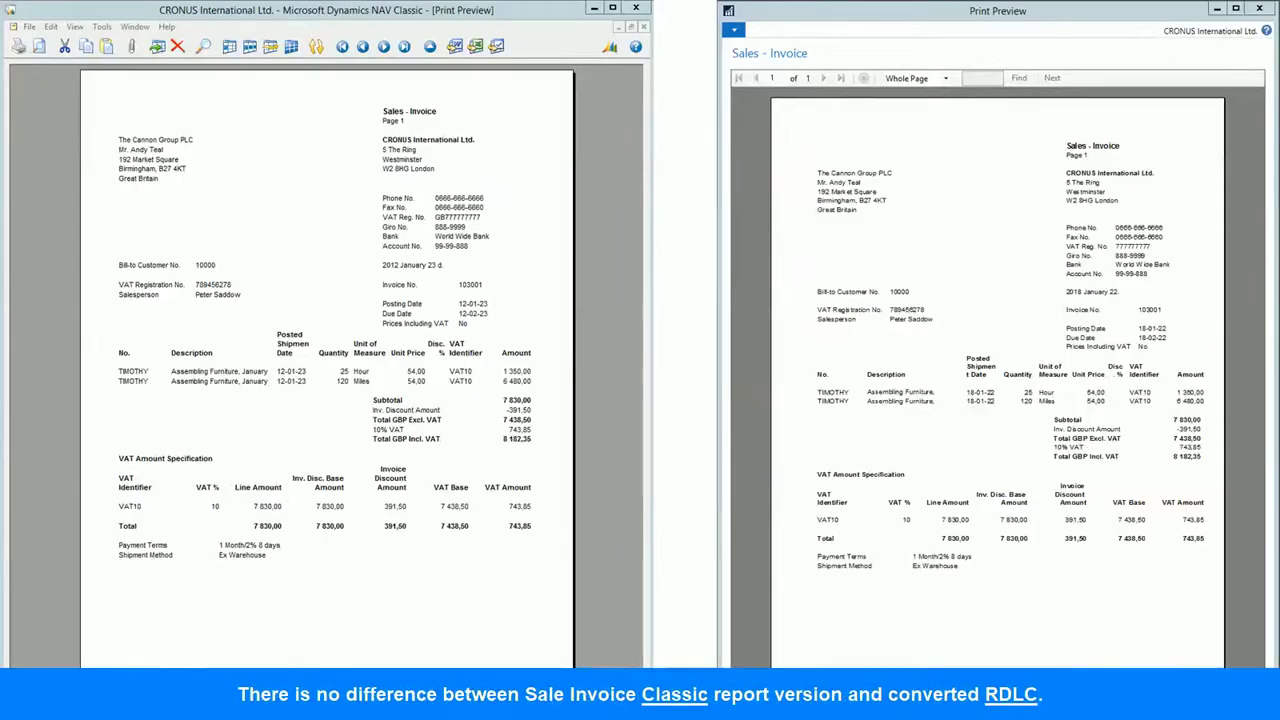